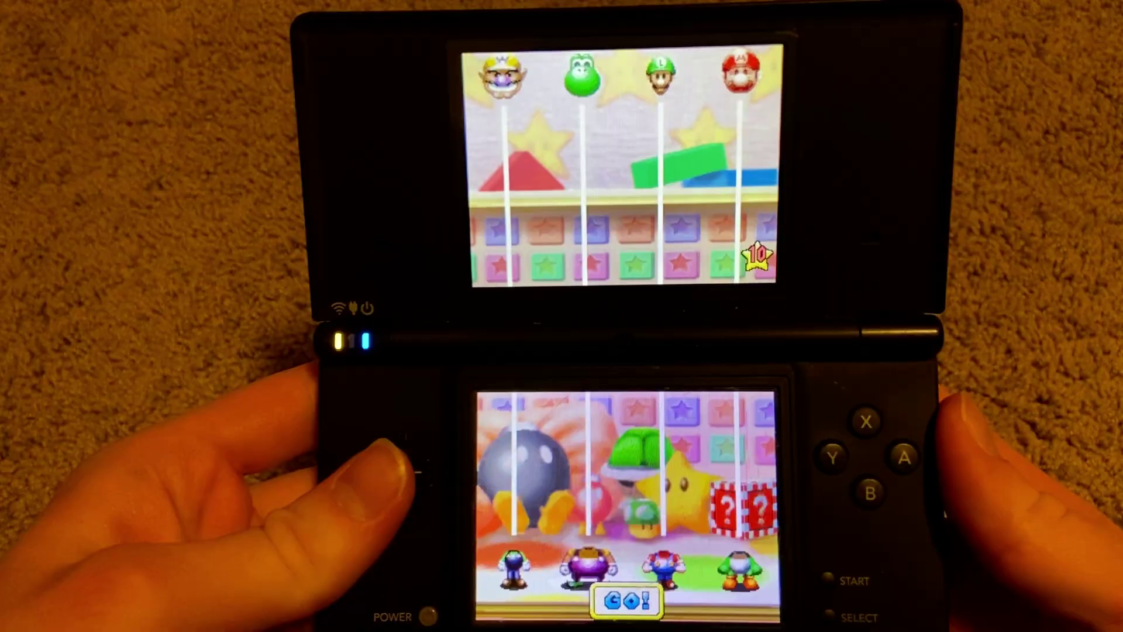
left_click_drag(521, 537, 579, 537)
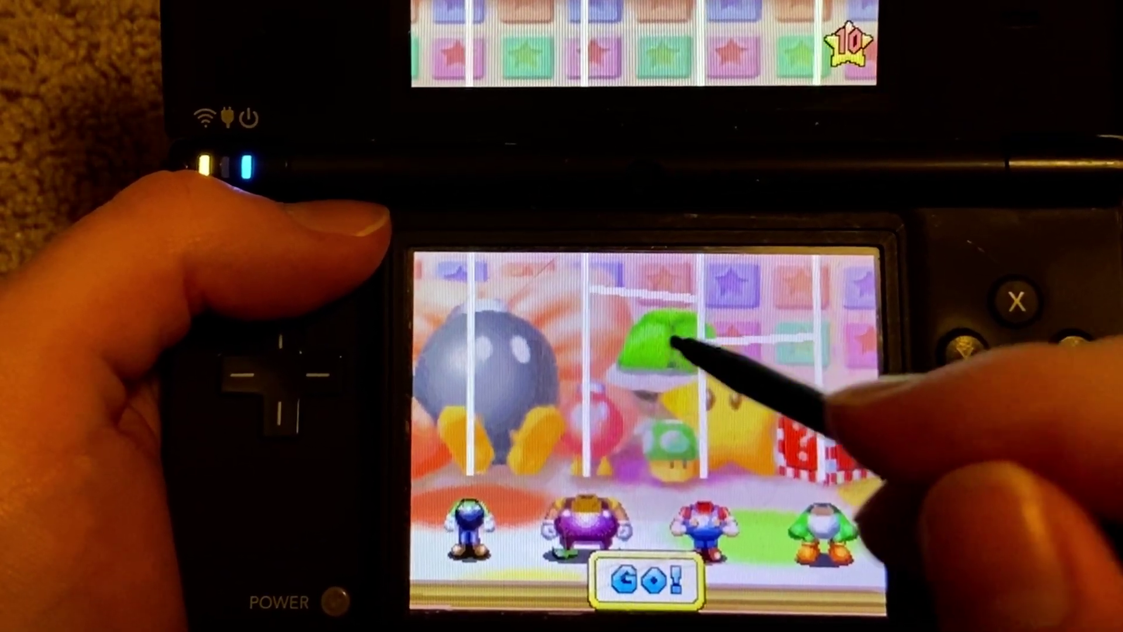
left_click_drag(475, 478, 575, 258)
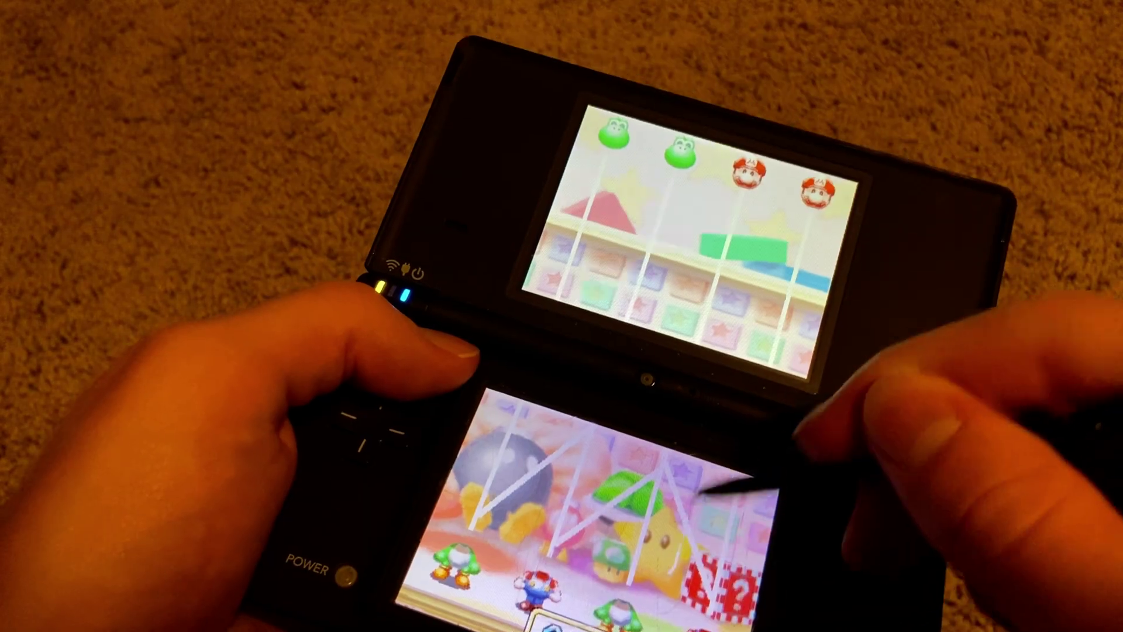
mouse_move(810, 529)
left_mouse_down()
mouse_move(796, 556)
mouse_move(813, 620)
left_mouse_up()
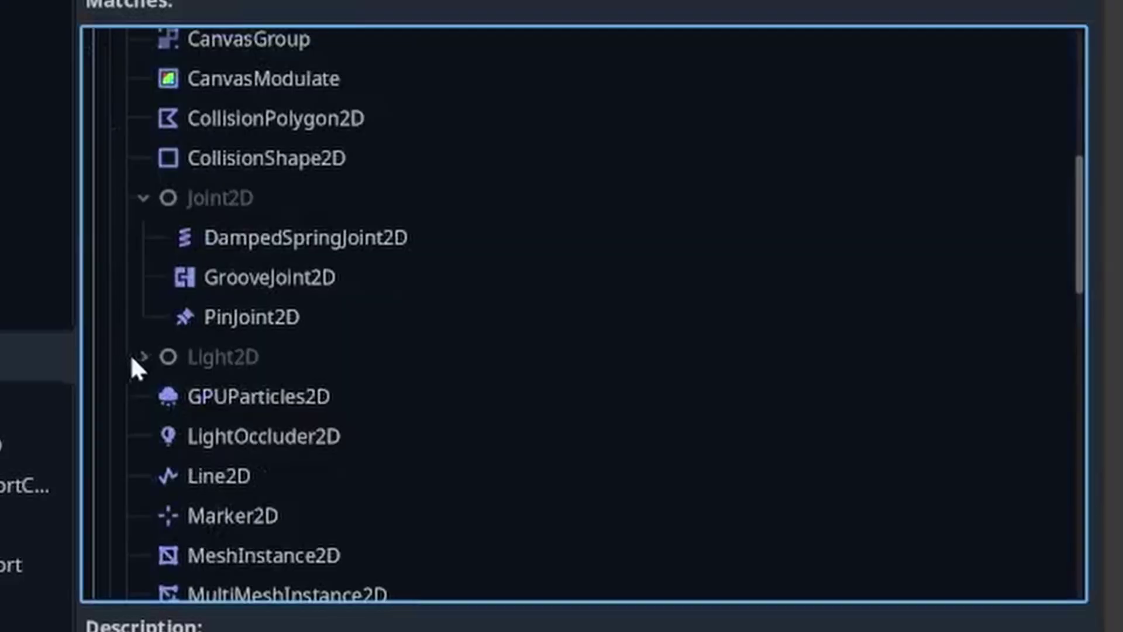
Step: Add a Line2D node to the scene and place a line point below the icon sprite
left_click(137, 356)
scroll(230, 346, "down", 5)
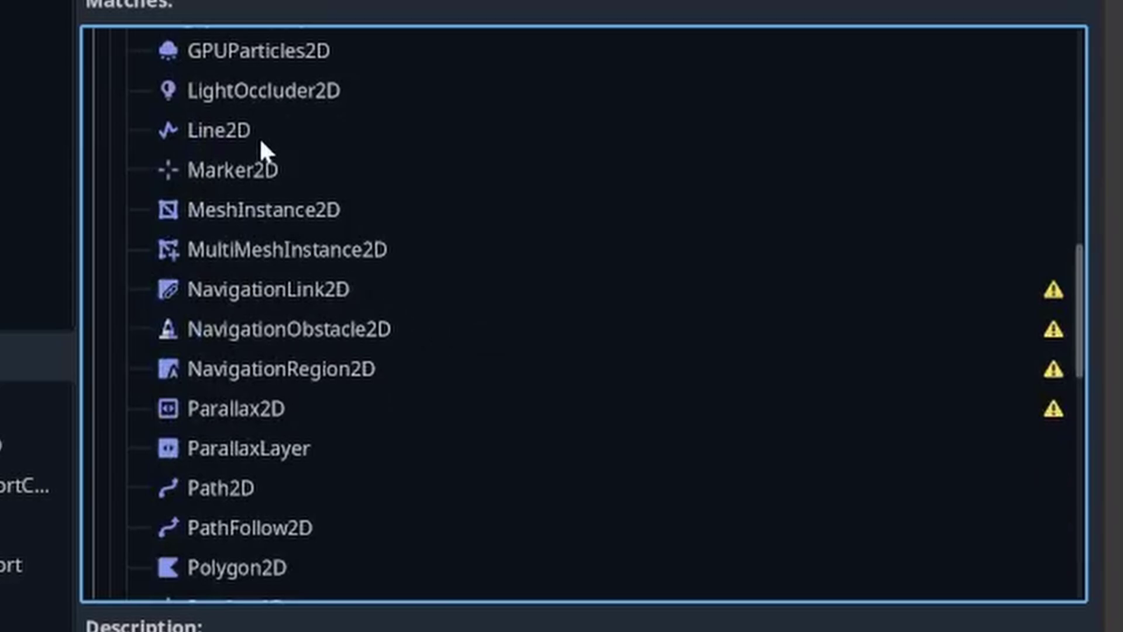
left_click(237, 134)
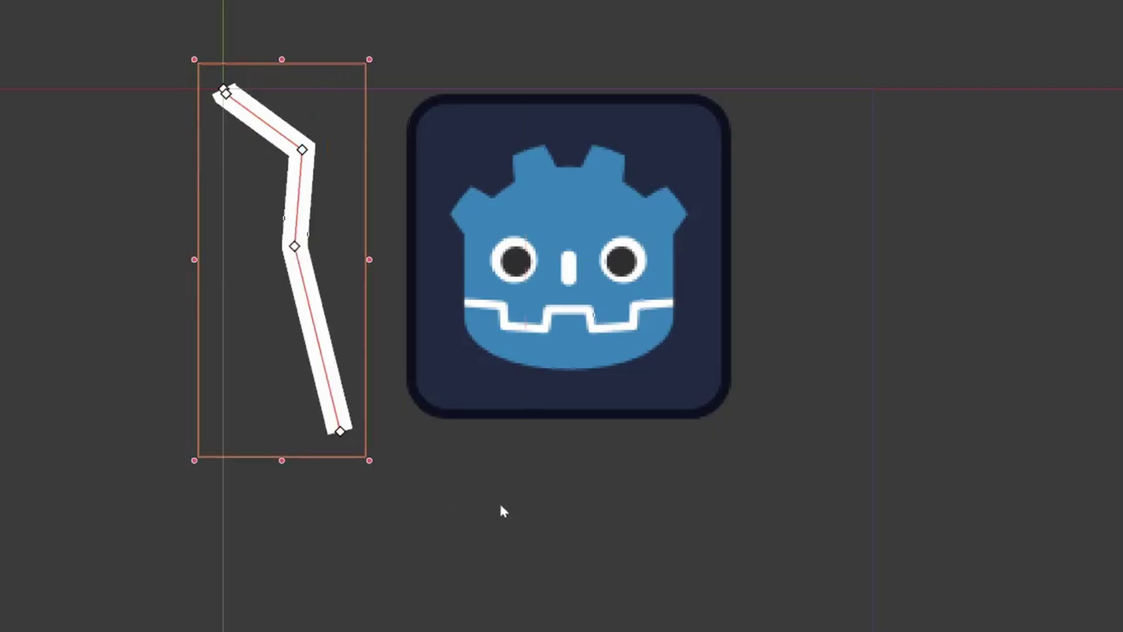
left_click(501, 507)
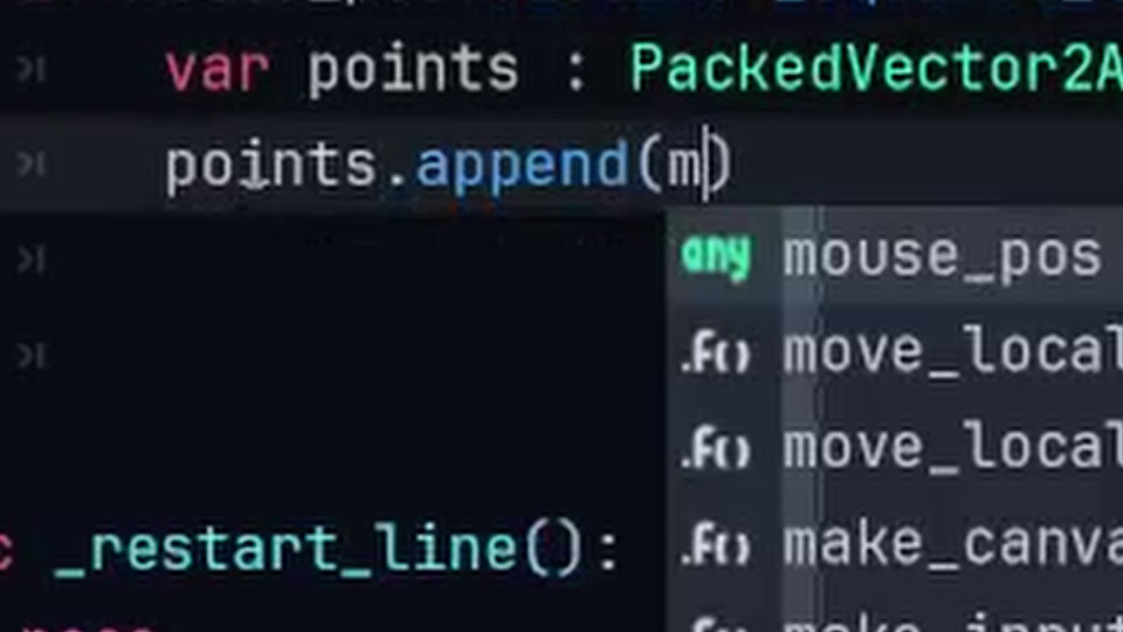
Step: Complete the append call so that mouse_pos is added to the points array
type("o")
key("Return")
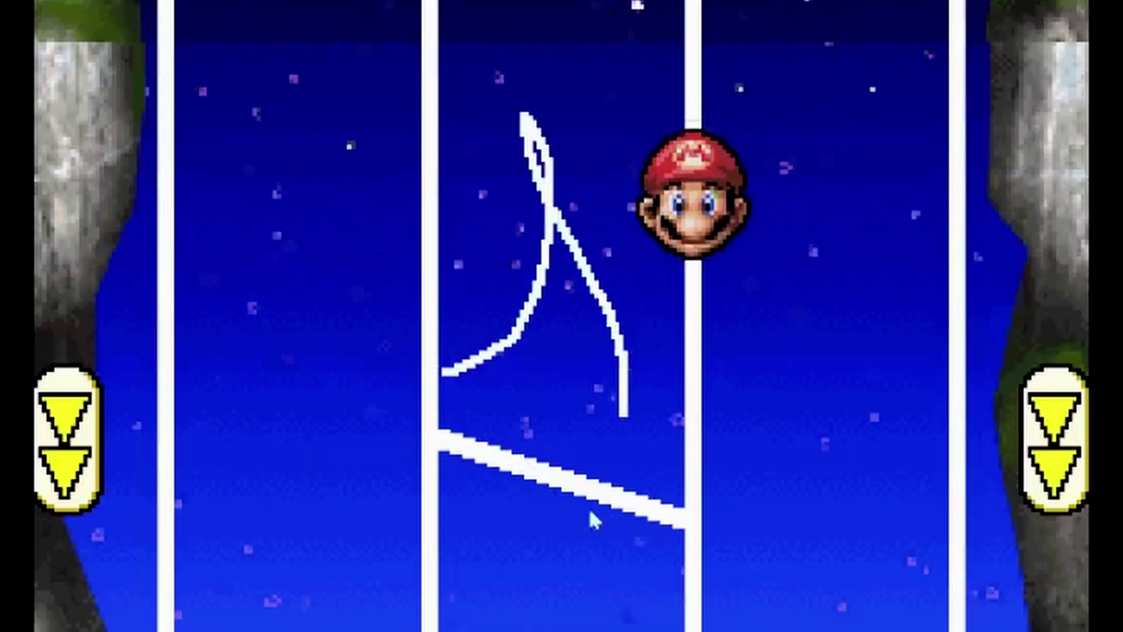
Step: Test line drawing in the running game by drawing freehand strokes between the vertical guide lines
left_click_drag(594, 519, 693, 587)
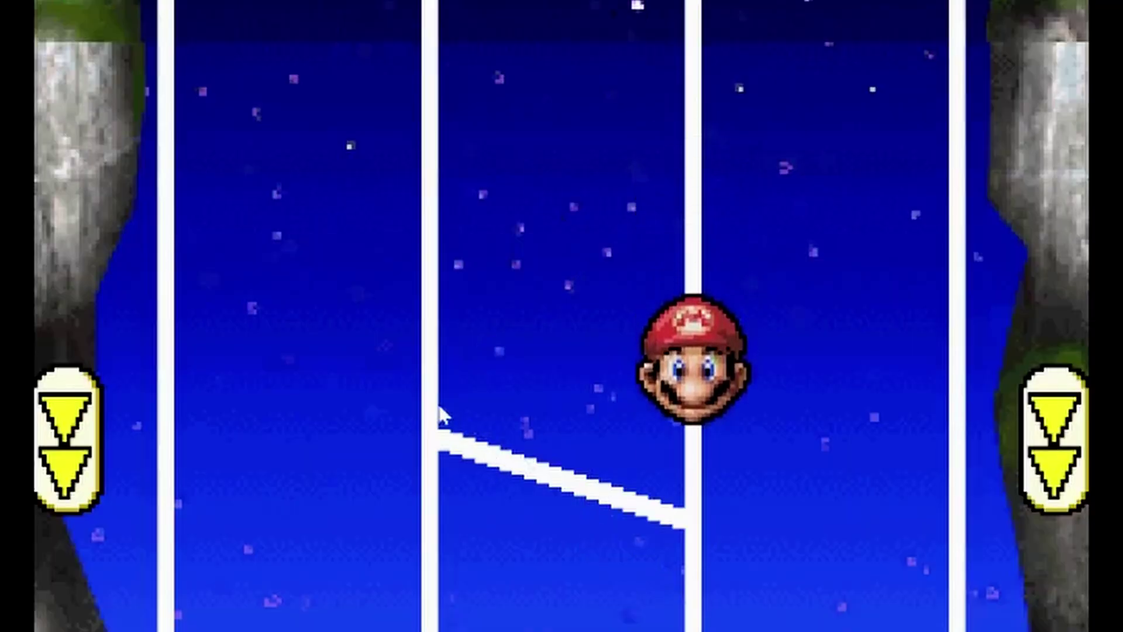
mouse_move(438, 413)
left_mouse_down()
mouse_move(747, 609)
mouse_move(459, 406)
mouse_move(519, 385)
left_mouse_up()
mouse_move(609, 321)
left_mouse_down()
mouse_move(537, 188)
mouse_move(570, 331)
mouse_move(563, 408)
mouse_move(490, 389)
mouse_move(543, 249)
mouse_move(690, 126)
mouse_move(708, 139)
left_mouse_up()
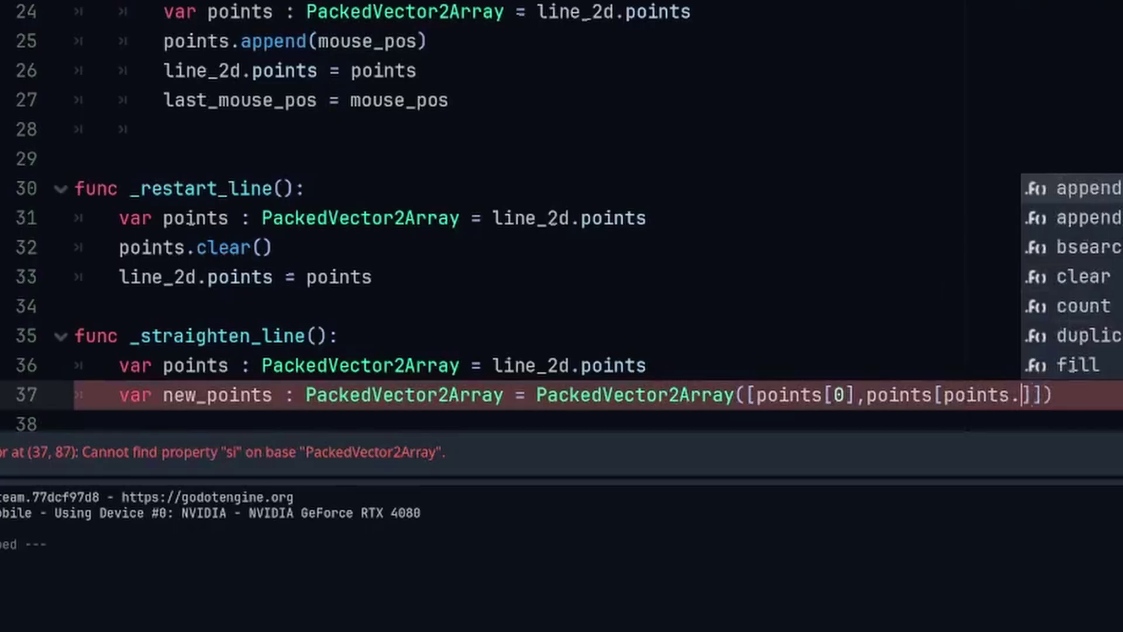
Step: Complete the second entry of the new_points array in _straighten_line with points.size()
type("l")
key("BackSpace")
type("size()")
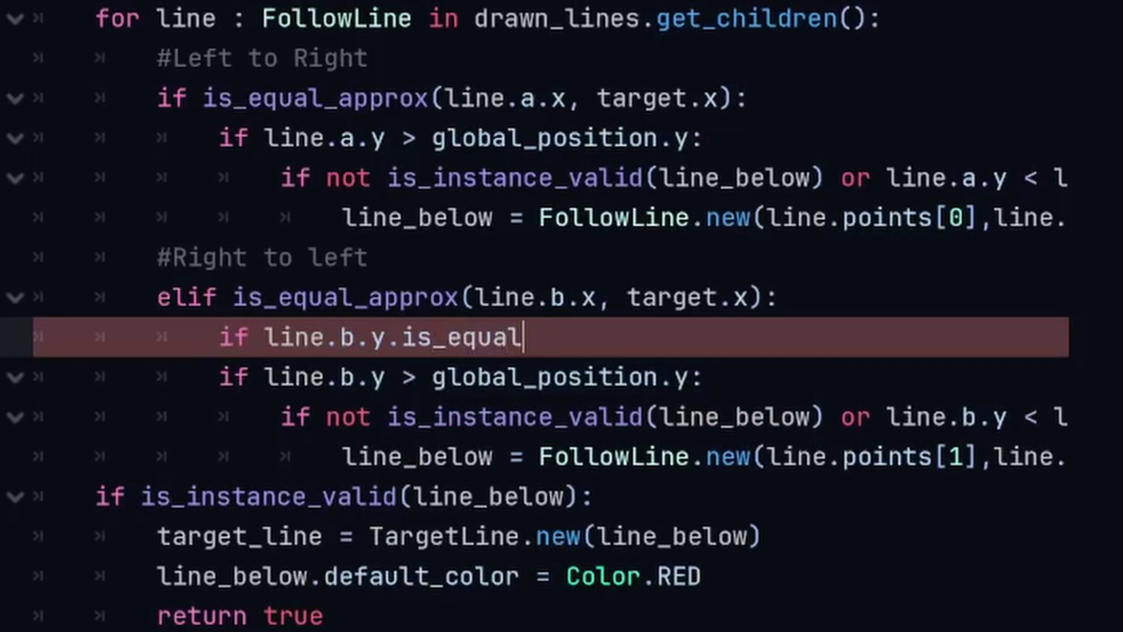
Step: Continue the condition on line.b.y in the right-to-left branch with an is_equal call
type("(")
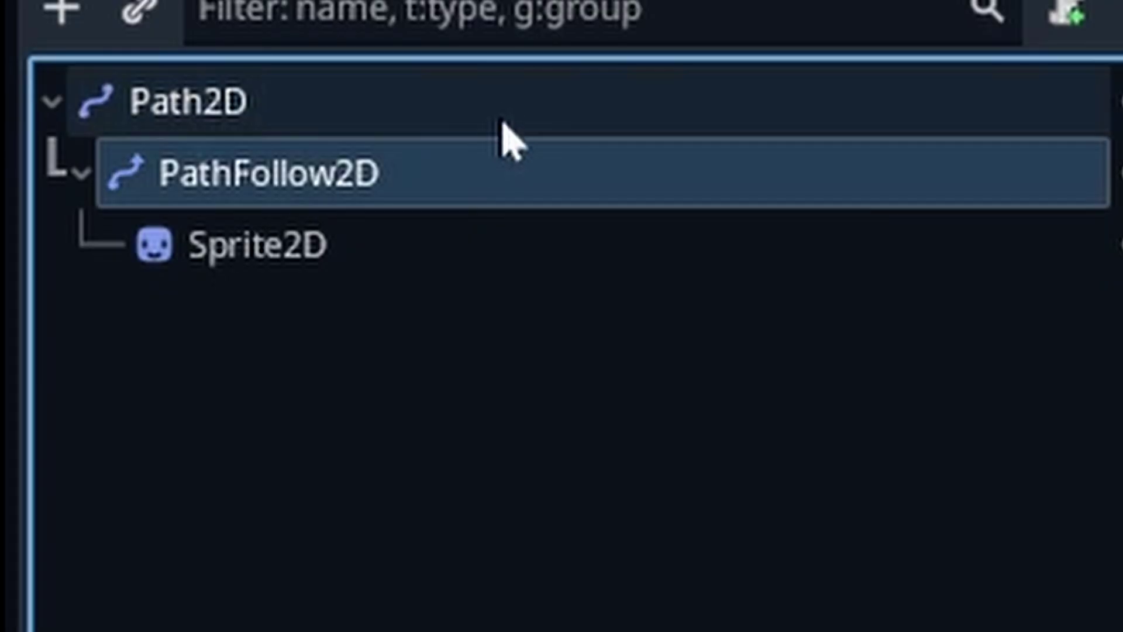
Step: Try moving the sprite along the path by raising the PathFollow2D's Progress to about 3593 px, and undo the changes
left_click(518, 103)
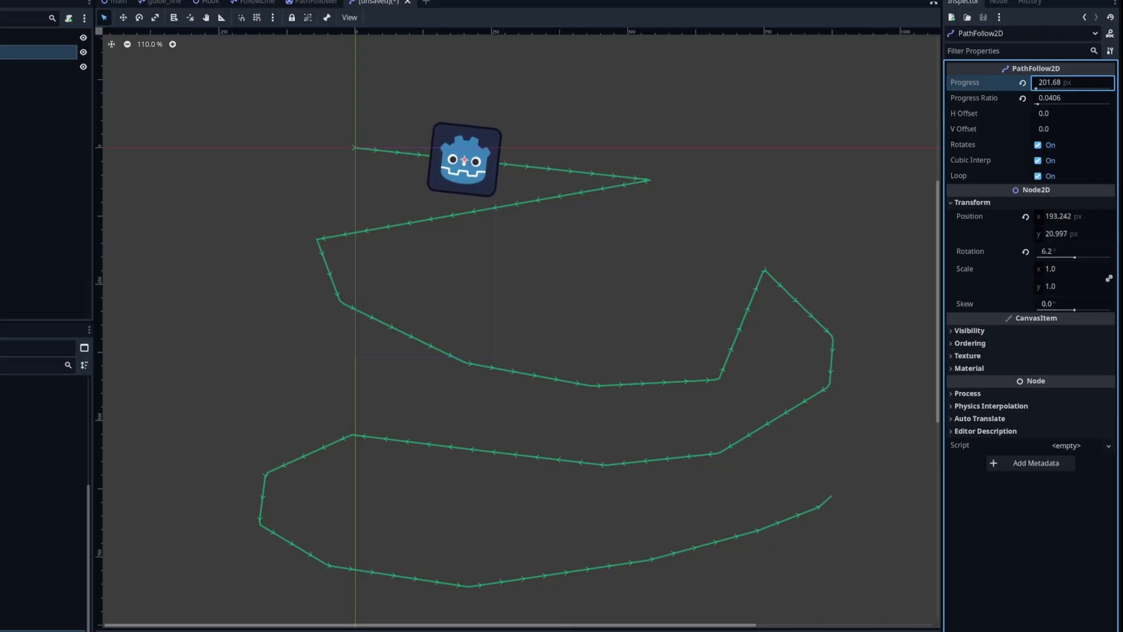
left_click_drag(1071, 83, 1116, 82)
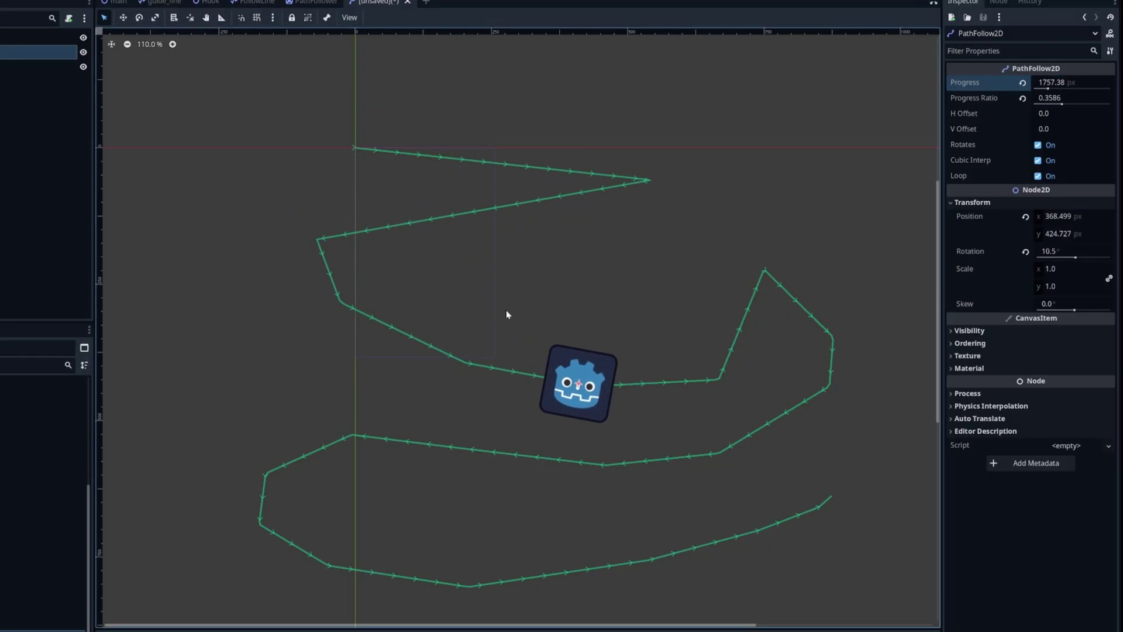
key("ctrl+z")
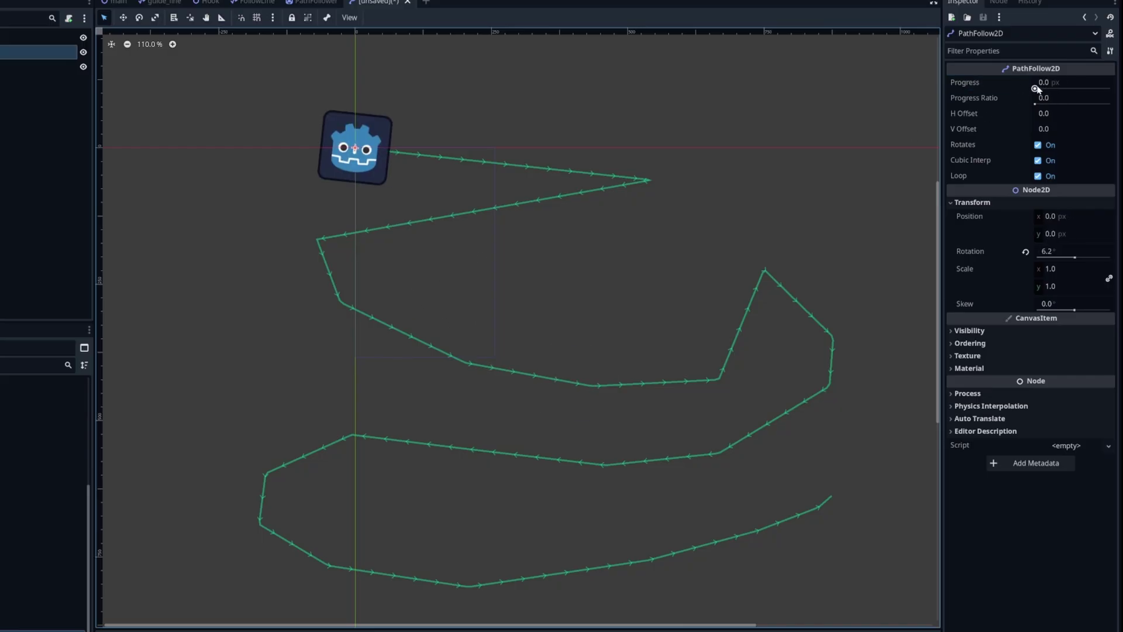
left_click_drag(1035, 87, 1065, 85)
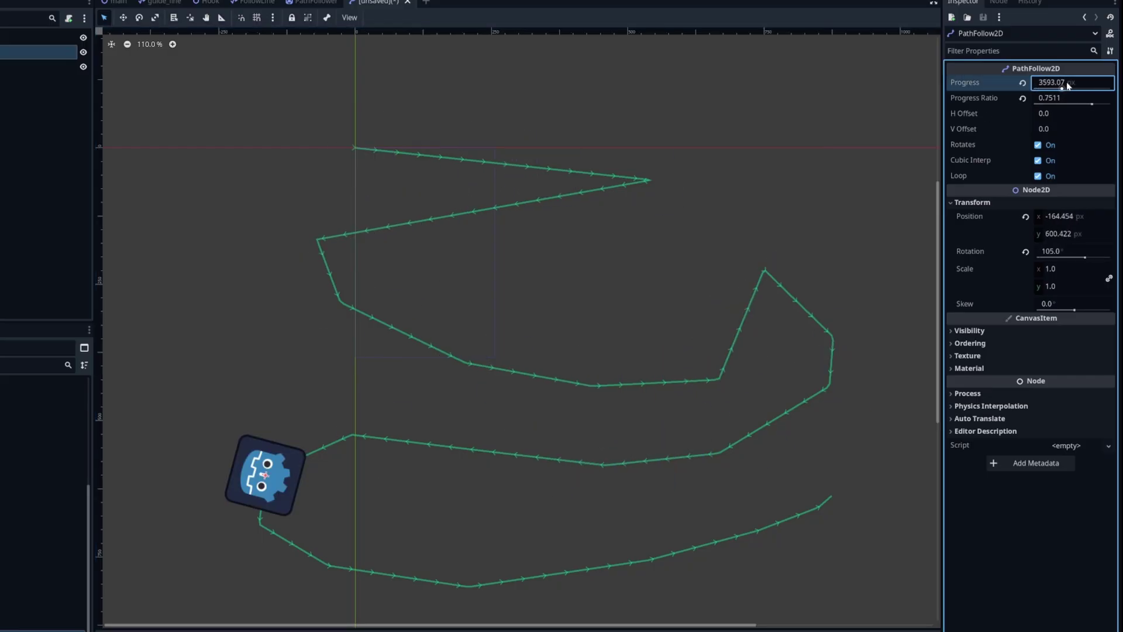
key("ctrl+z")
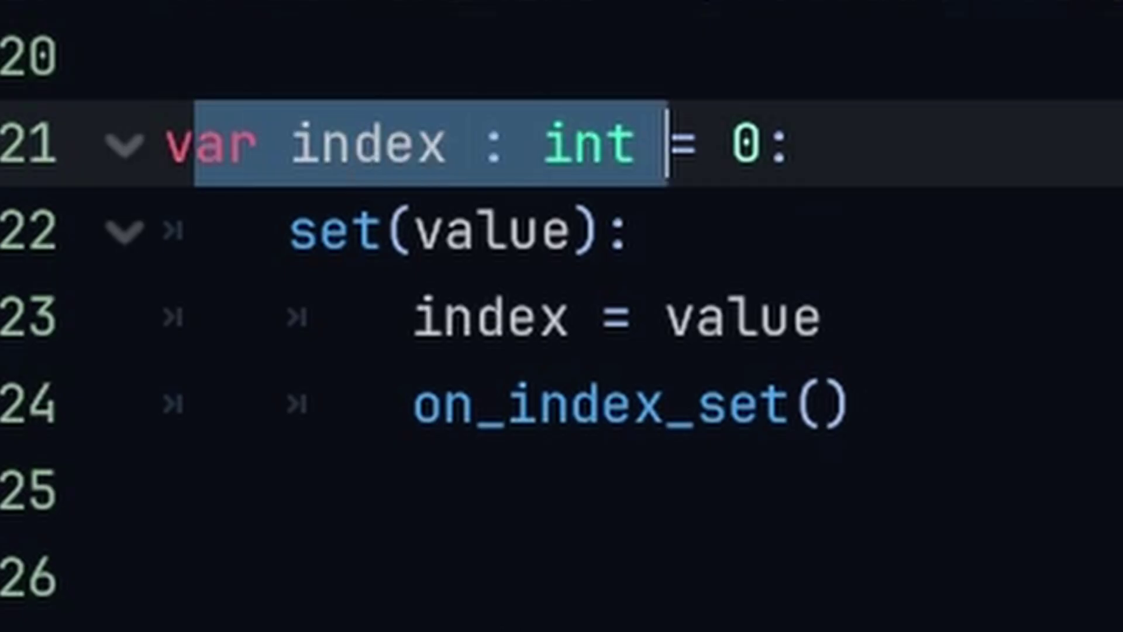
Step: Examine the index variable and its setter in the PathFollower script
key("shift+End")
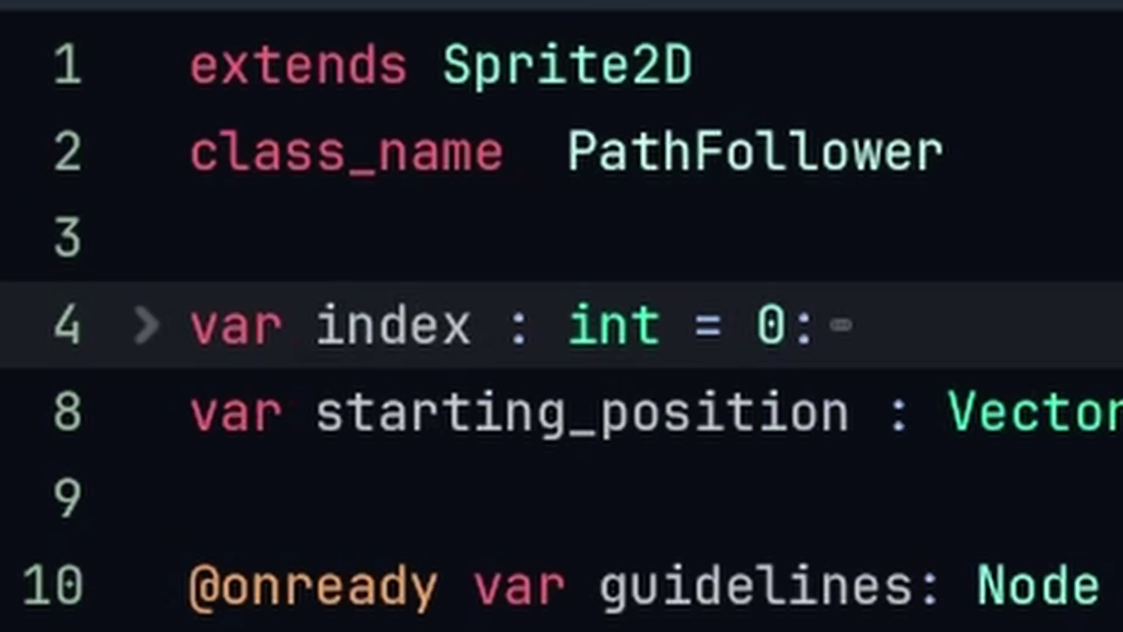
key("shift+Right")
key("shift+Right")
key("shift+Right")
key("shift+Right")
key("shift+Right")
key("shift+Right")
key("shift+Right")
key("shift+Right")
key("shift+Right")
key("shift+Right")
key("shift+Right")
key("shift+Right")
key("shift+Right")
key("shift+Right")
key("shift+Right")
key("shift+Right")
key("shift+Right")
key("shift+Right")
key("shift+Right")
key("shift+Right")
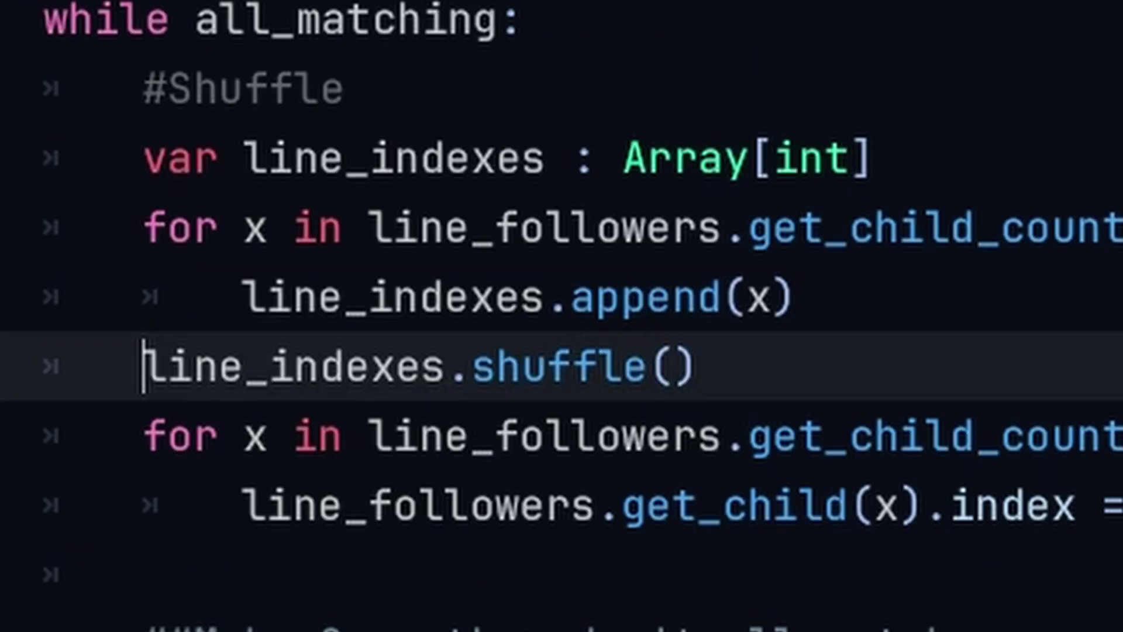
Step: Examine how randomize_linefollower_indexes shuffles the line indexes and checks that the heads don't all match
key("shift+Right")
key("shift+Right")
key("shift+Right")
key("shift+Right")
key("shift+Right")
key("shift+Right")
key("shift+Right")
key("shift+Right")
key("shift+Right")
key("shift+Right")
key("shift+Right")
key("shift+Right")
key("shift+Right")
key("shift+Right")
key("shift+Right")
key("shift+Right")
key("shift+Right")
key("shift+Right")
key("shift+End")
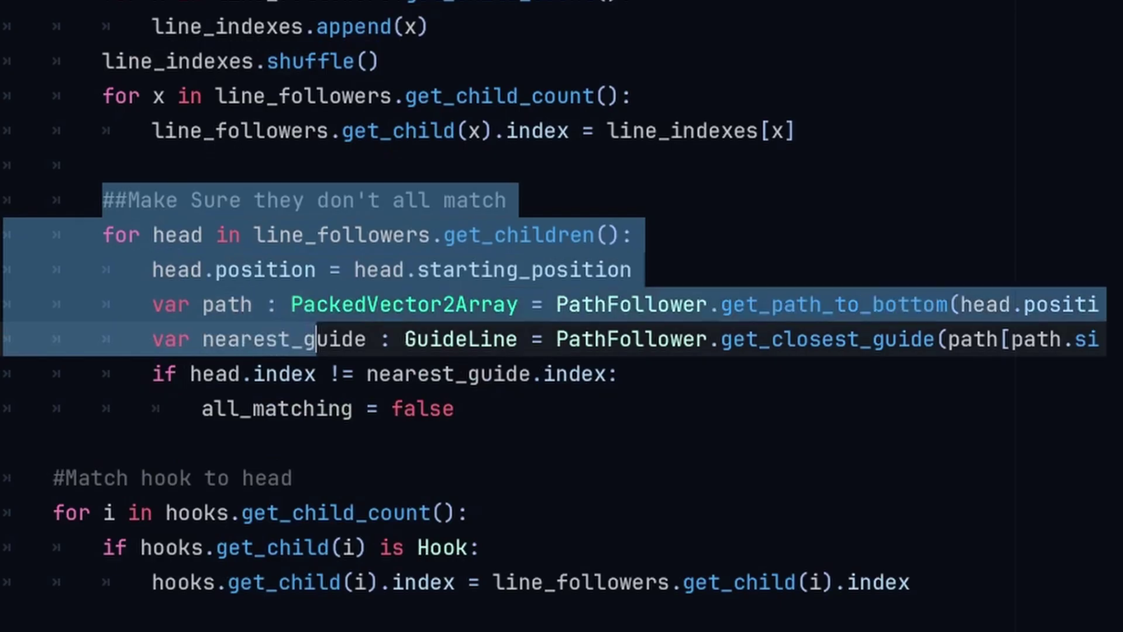
key("shift+Down")
key("shift+Down")
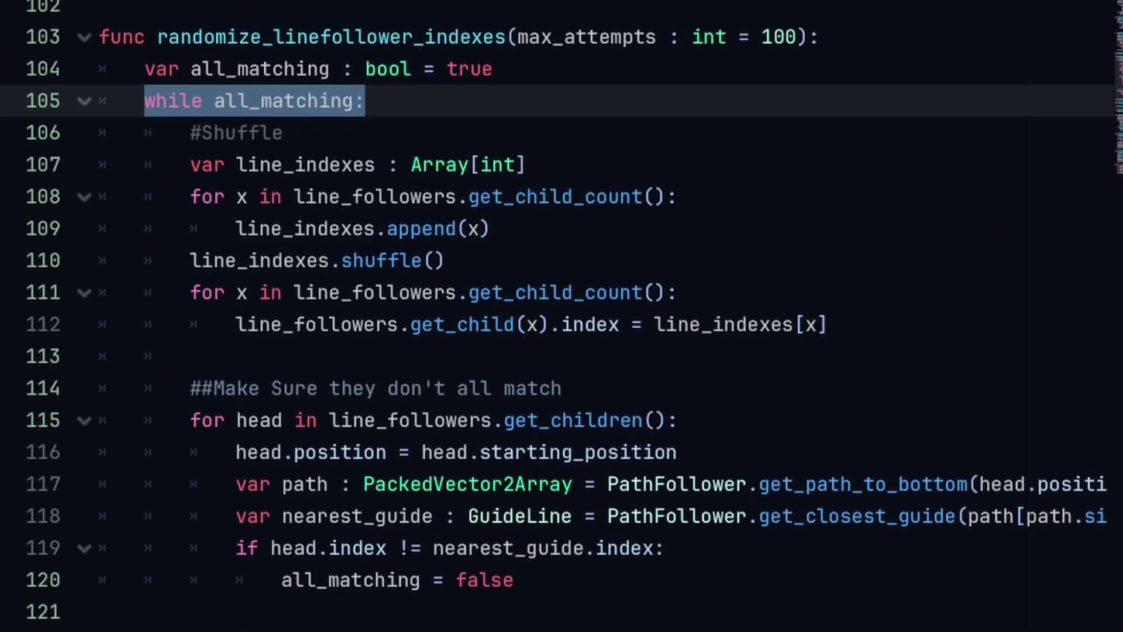
key("Right")
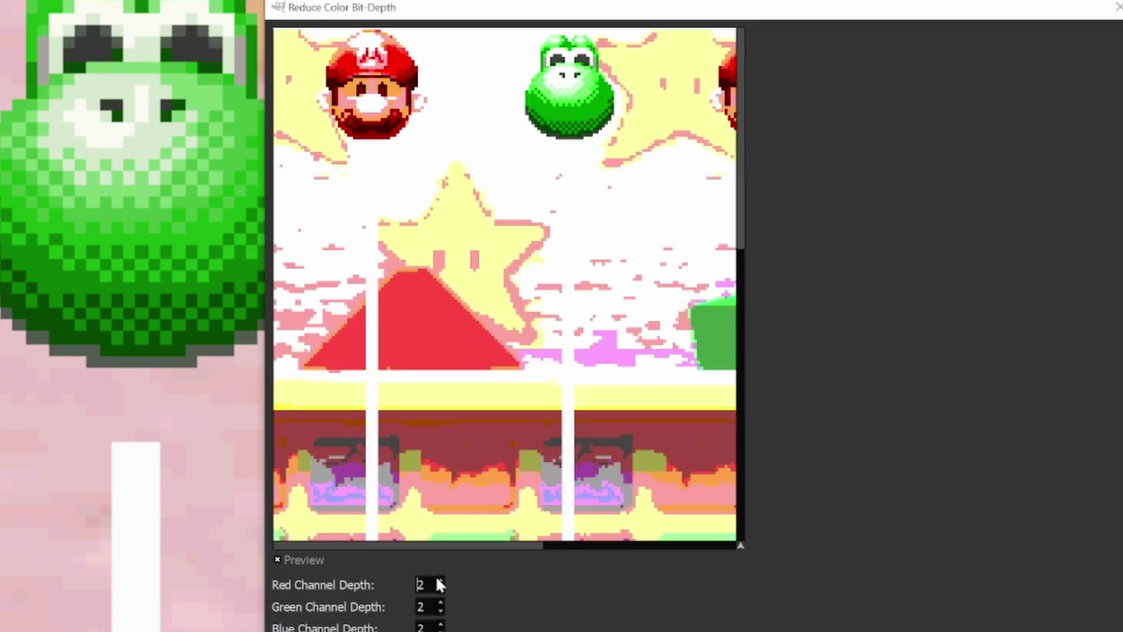
Step: Raise the red, green and blue channel depths to 3 and higher in the color bit-depth reduction preview
left_click(440, 581)
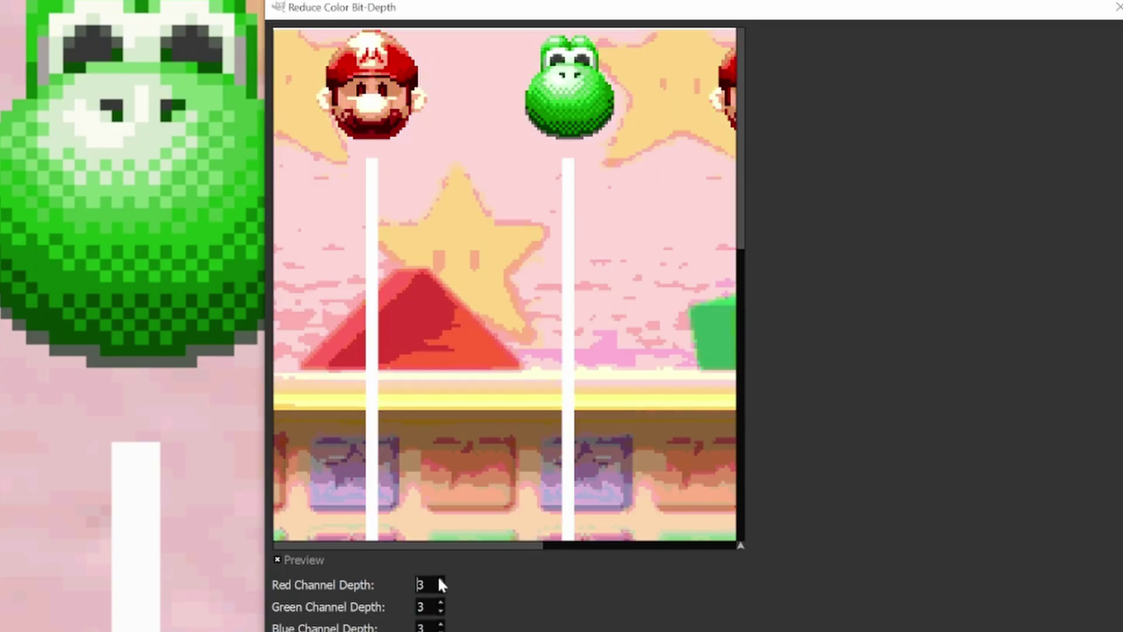
left_click(439, 581)
left_click(439, 580)
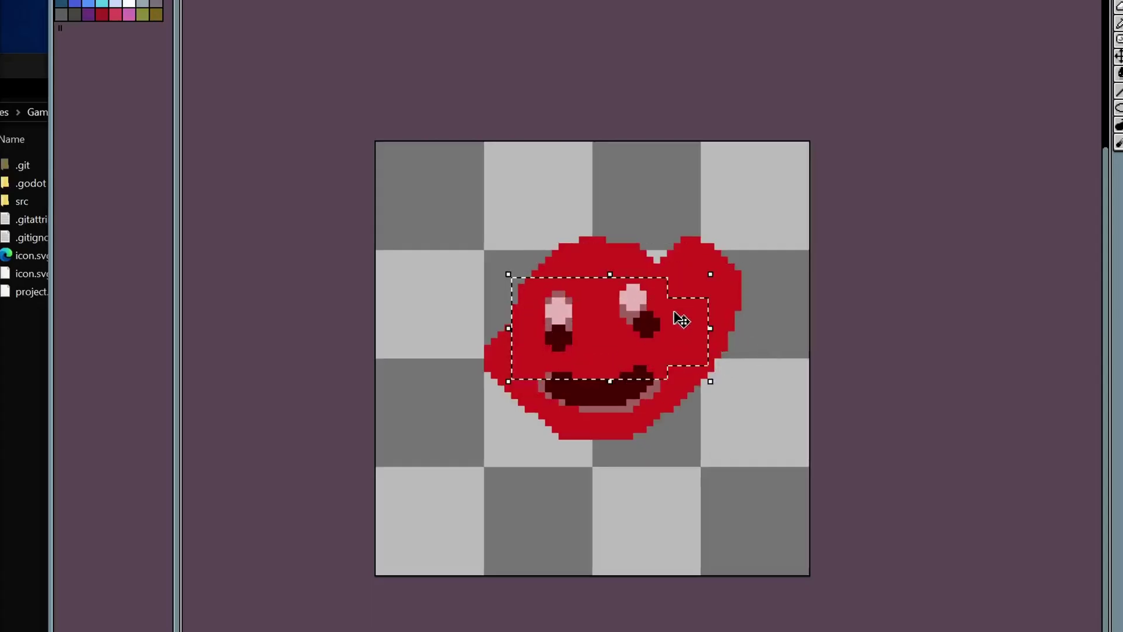
Step: Extend the selection around the red character's eyes with a rectangle reaching above its head
left_click_drag(599, 203, 654, 277, "shift")
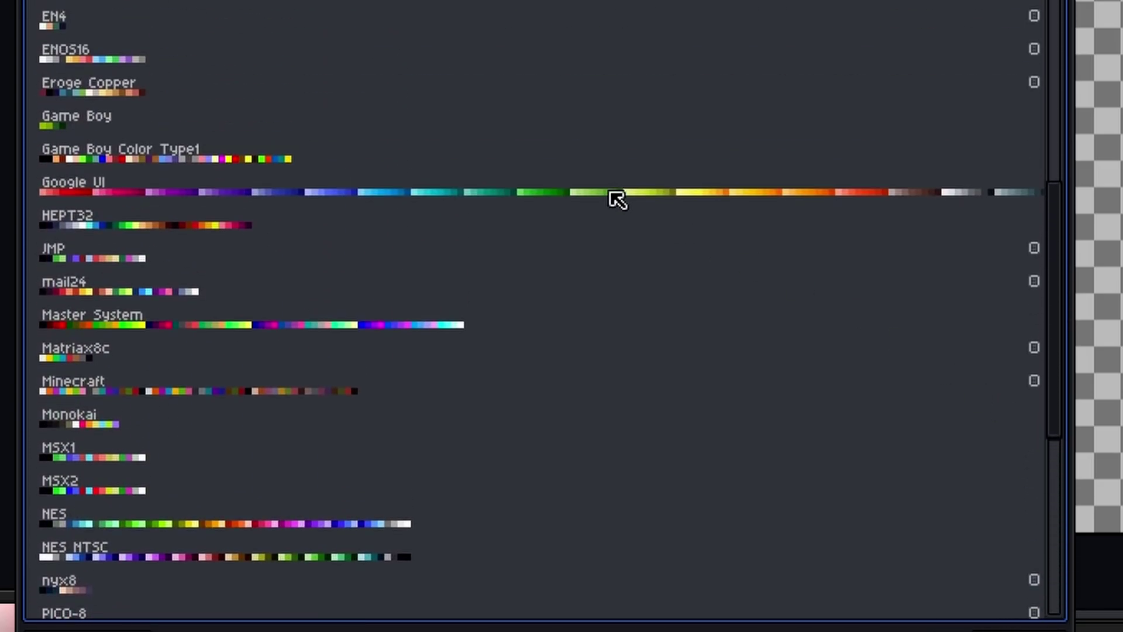
Step: Choose the Google UI palette and paint the frog's body in green below its head
left_click(616, 198)
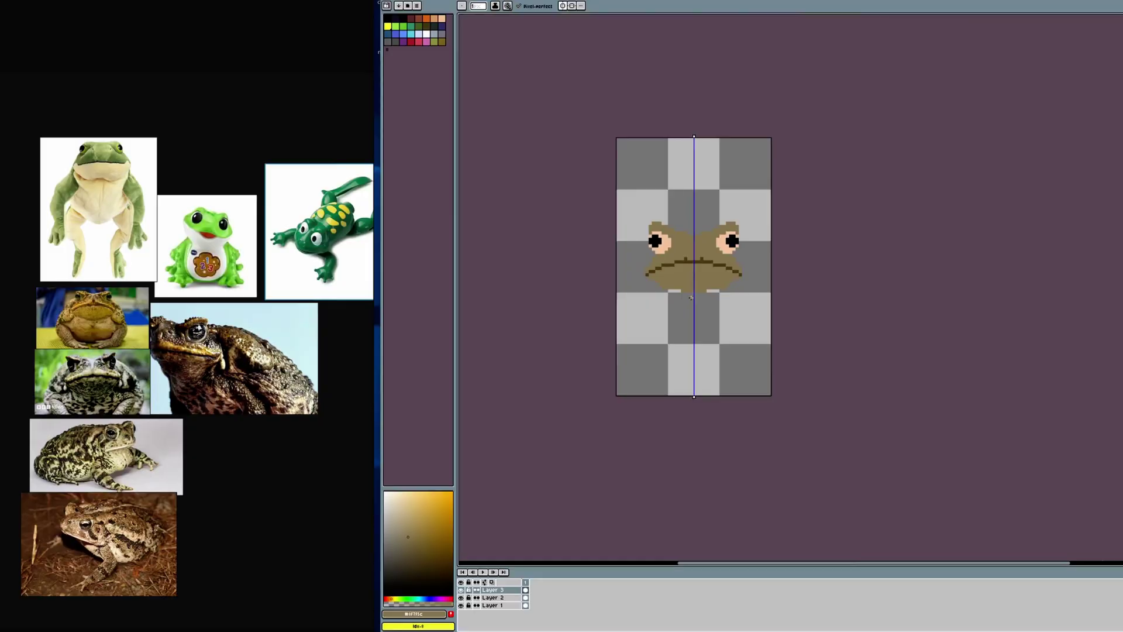
scroll(689, 301, "up", 2)
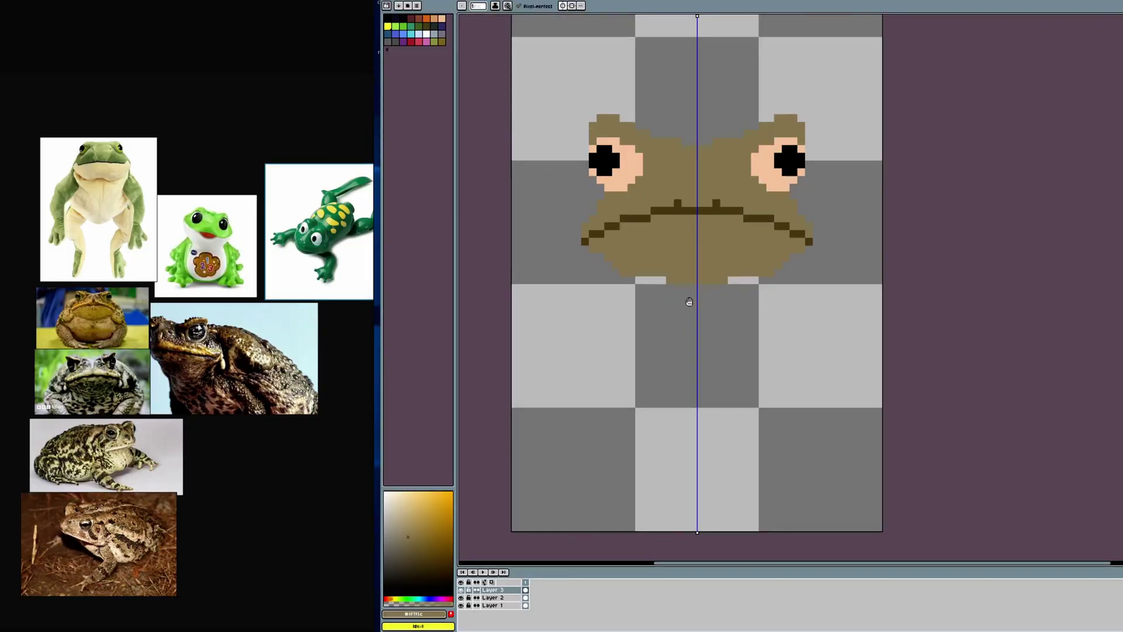
scroll(359, 316, "down", 1)
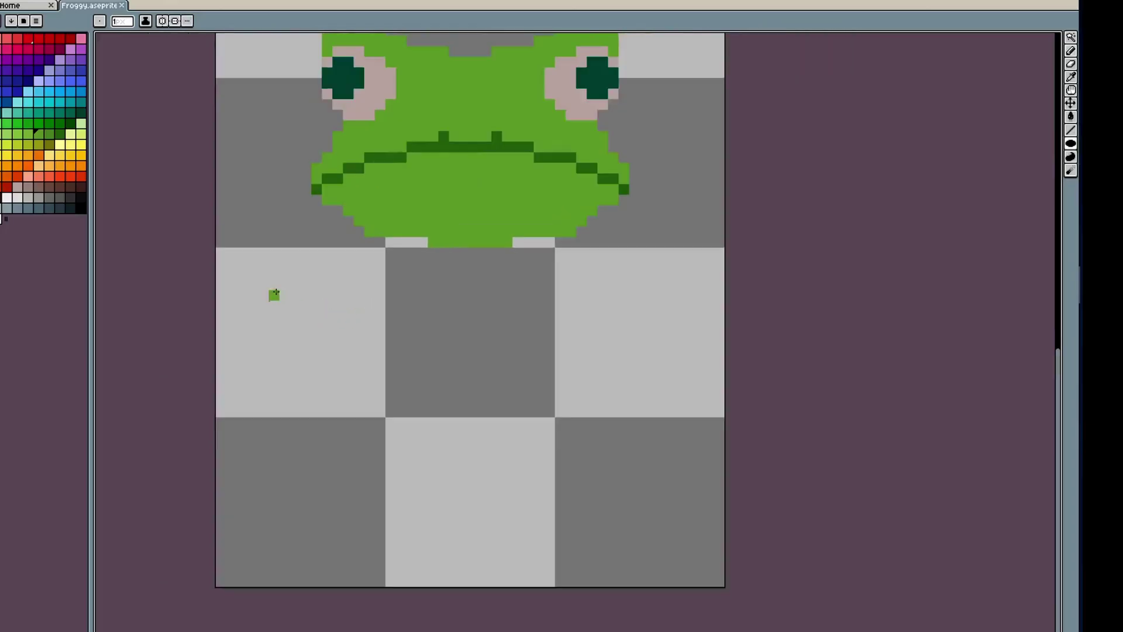
left_click_drag(316, 318, 615, 552)
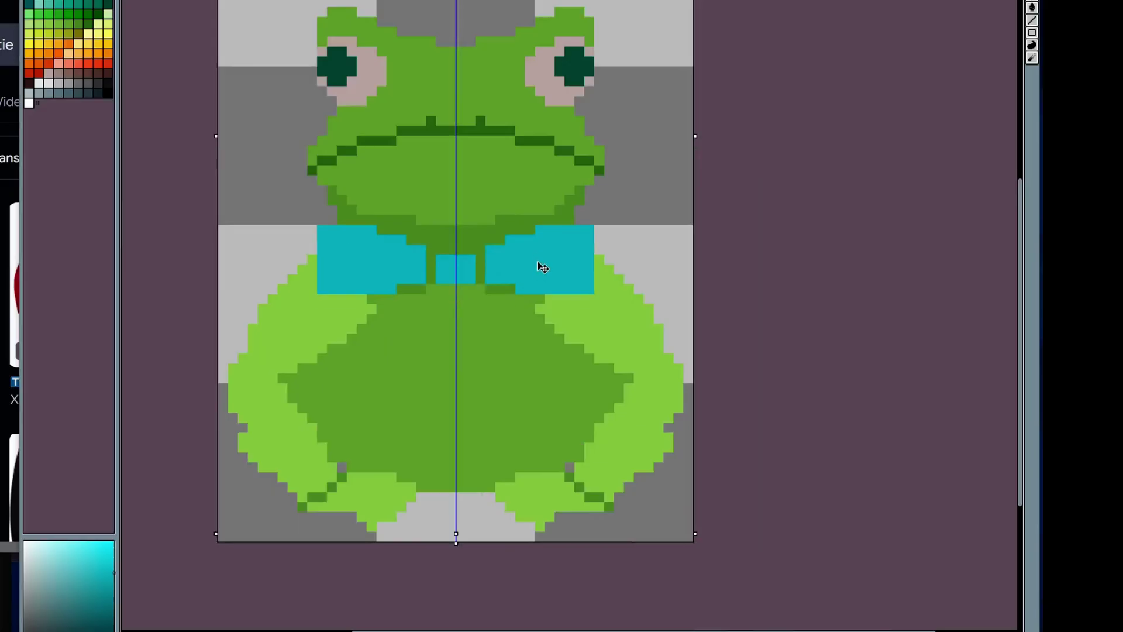
scroll(544, 240, "down", 3)
scroll(554, 233, "up", 2)
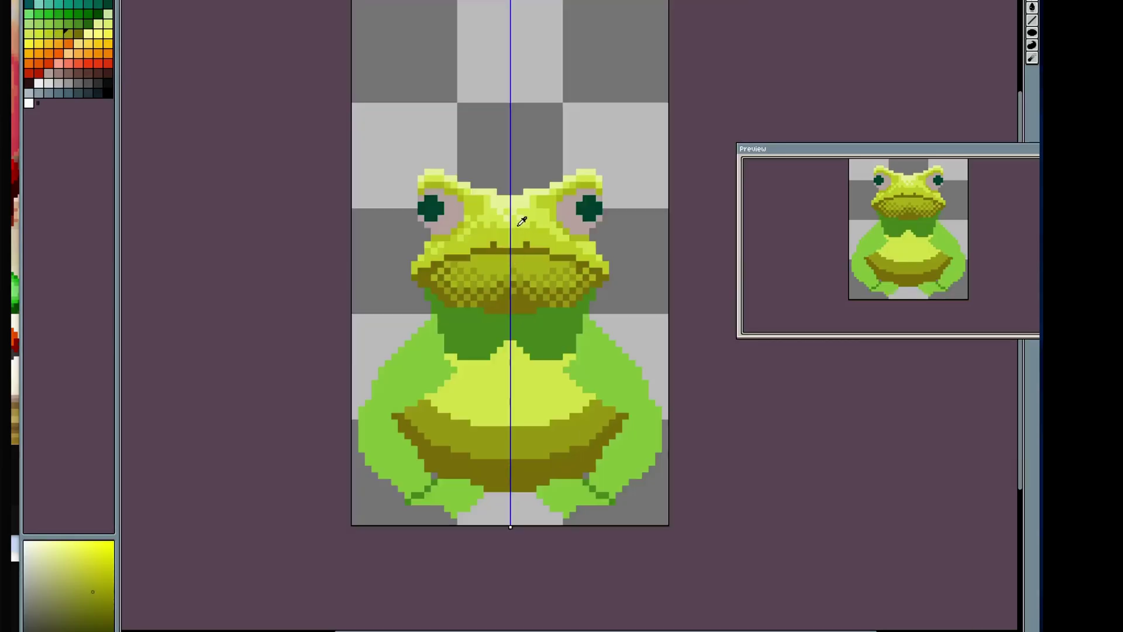
scroll(528, 420, "up", 1)
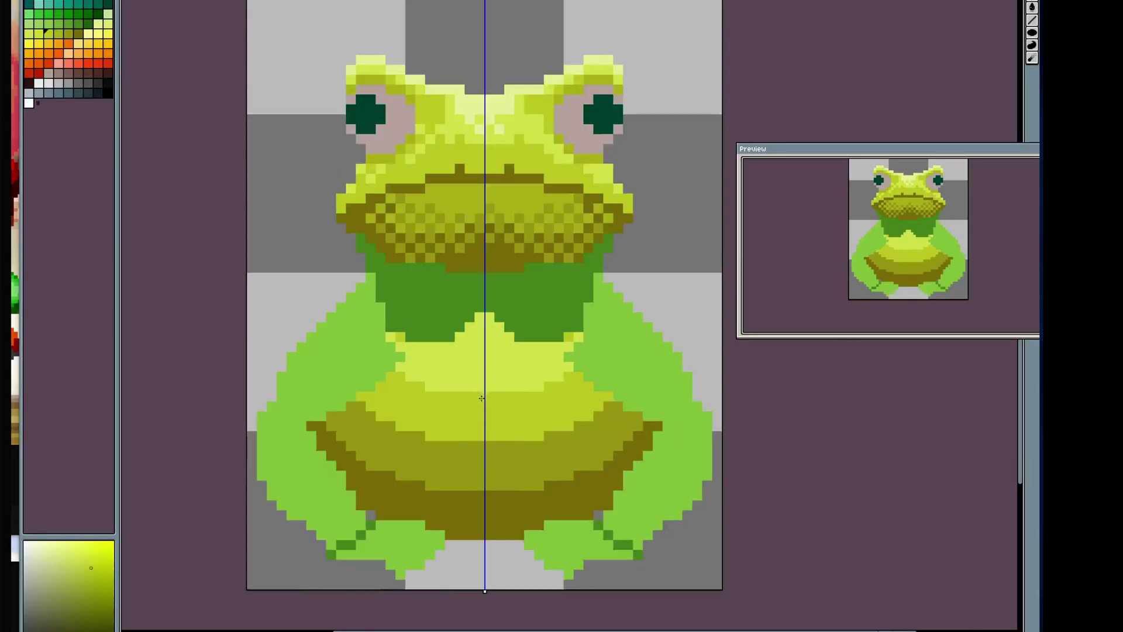
scroll(481, 398, "up", 1)
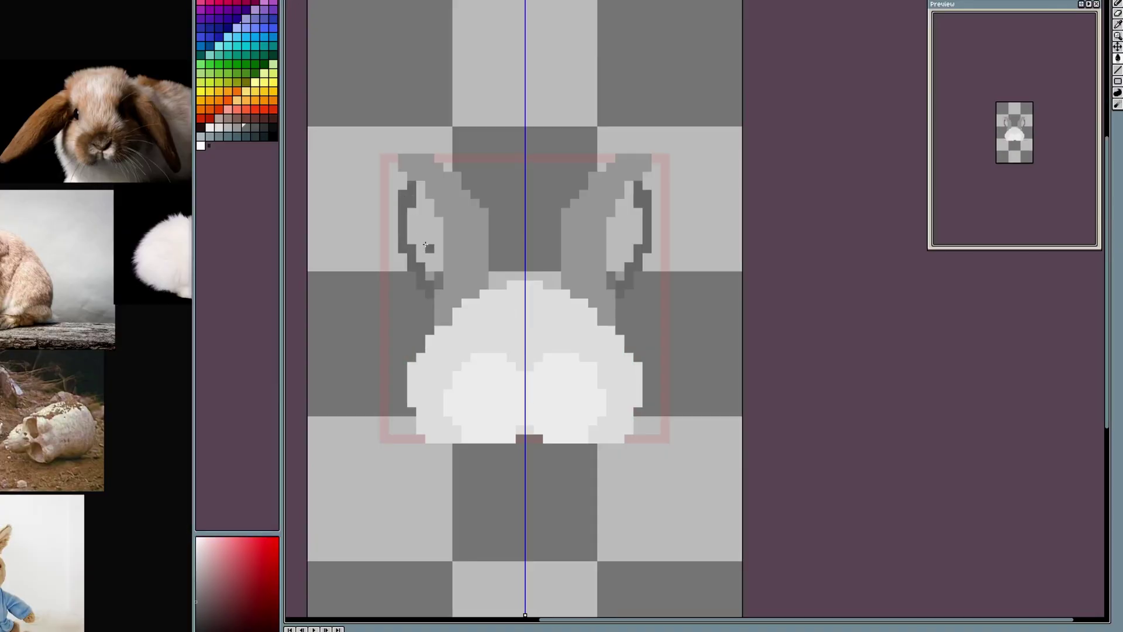
Step: Paint a pixel on the inner part of the rabbit's ears with symmetry on
left_click(425, 244)
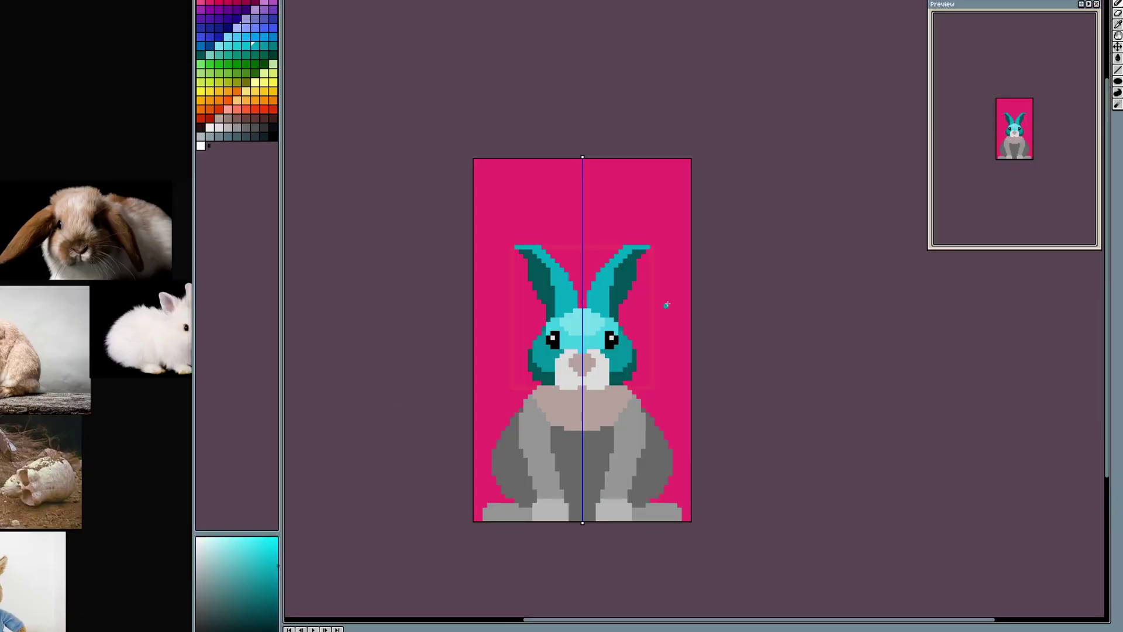
scroll(663, 521, "up", 1)
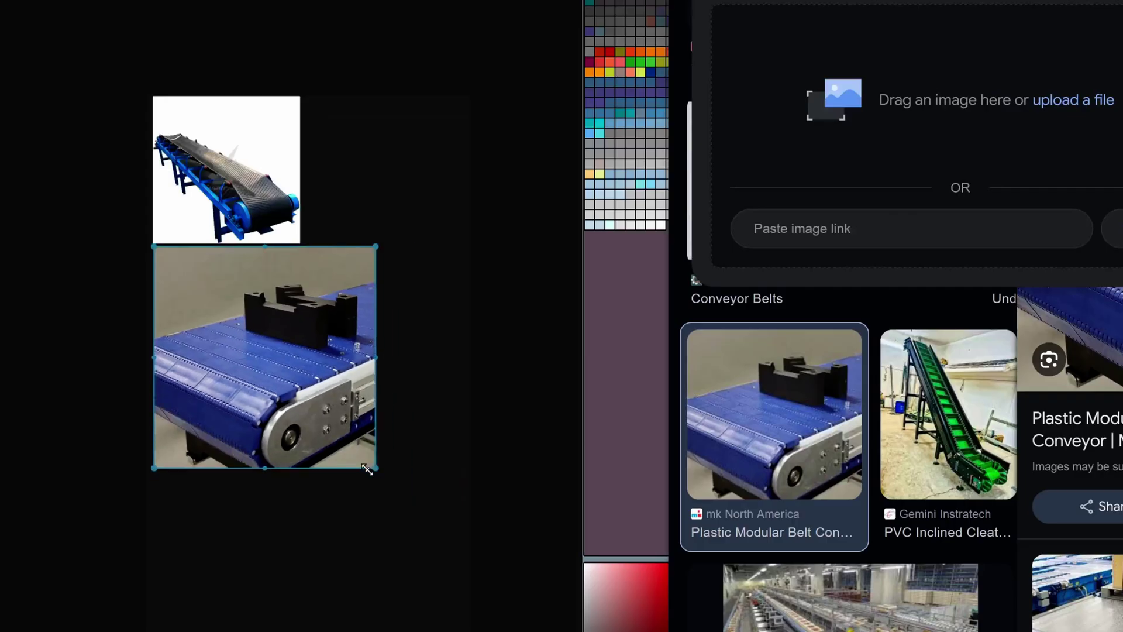
Step: Shrink the blue modular conveyor belt reference image on the reference board
left_click_drag(367, 469, 316, 395)
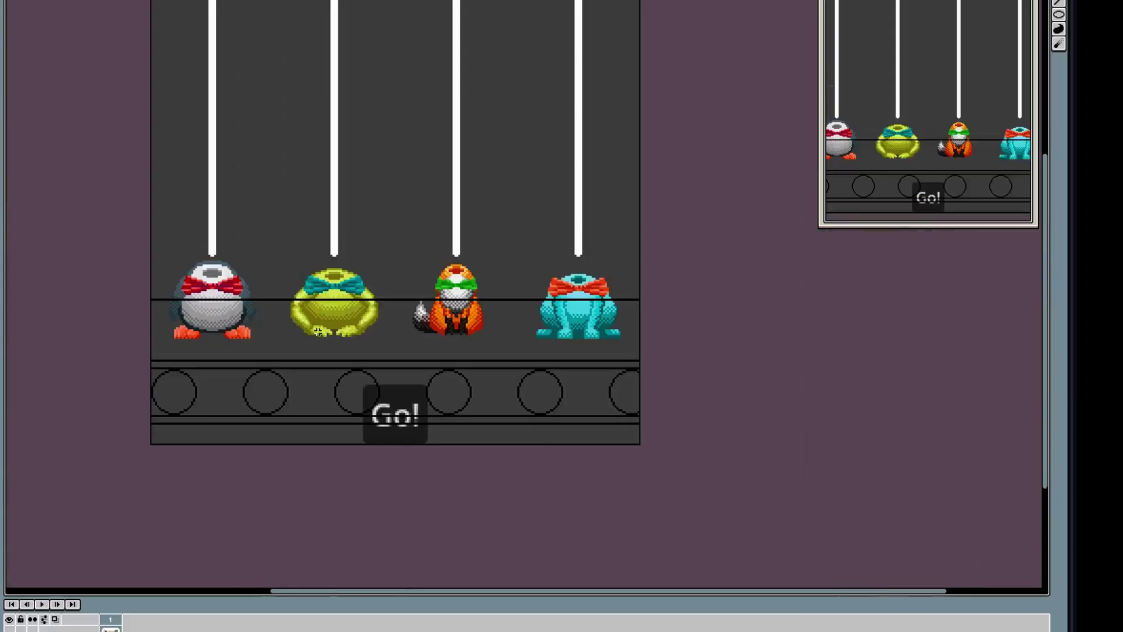
scroll(319, 332, "up", 3)
left_click_drag(319, 332, 561, 293)
scroll(561, 292, "down", 3)
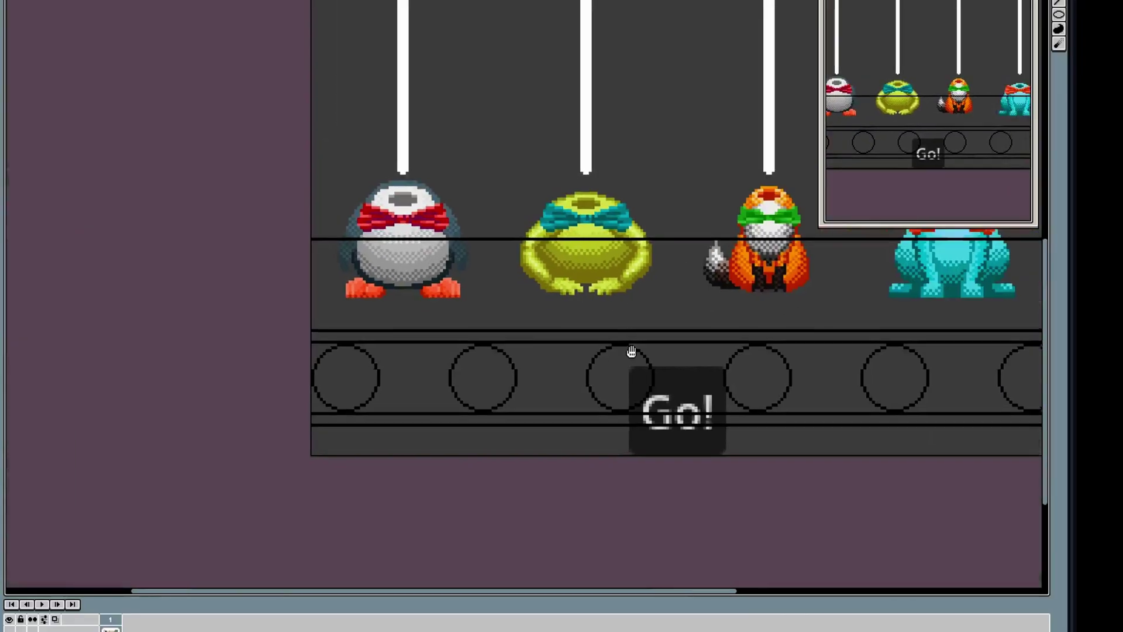
Step: Stop the gear animation playback and go to frame 2 of the Gears layer
scroll(637, 303, "down", 2)
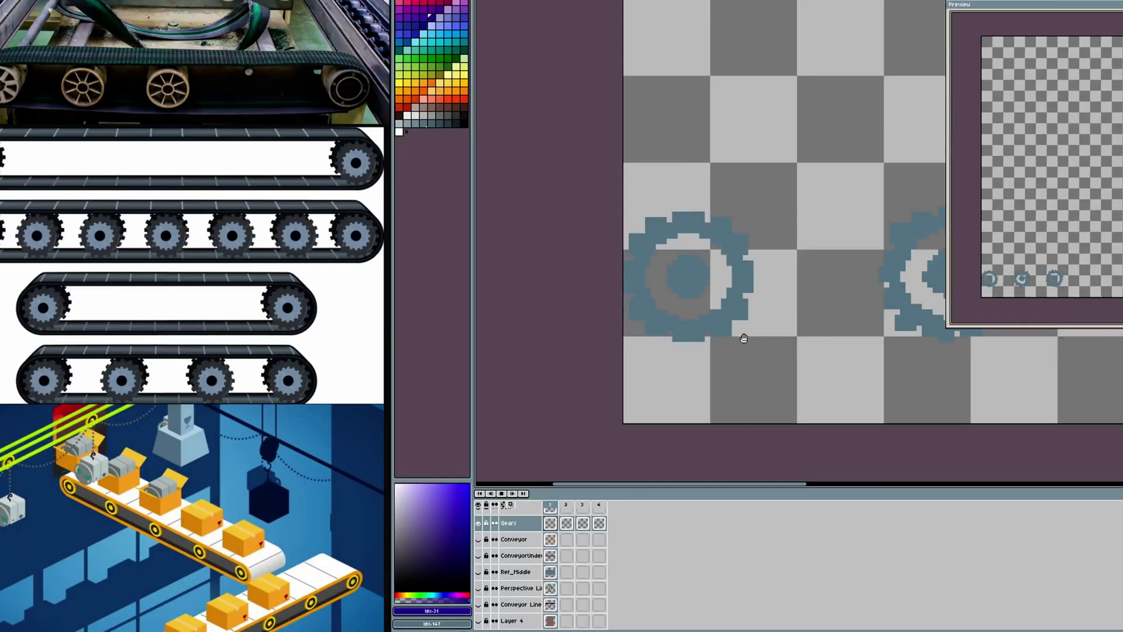
left_click(502, 493)
left_click(567, 523)
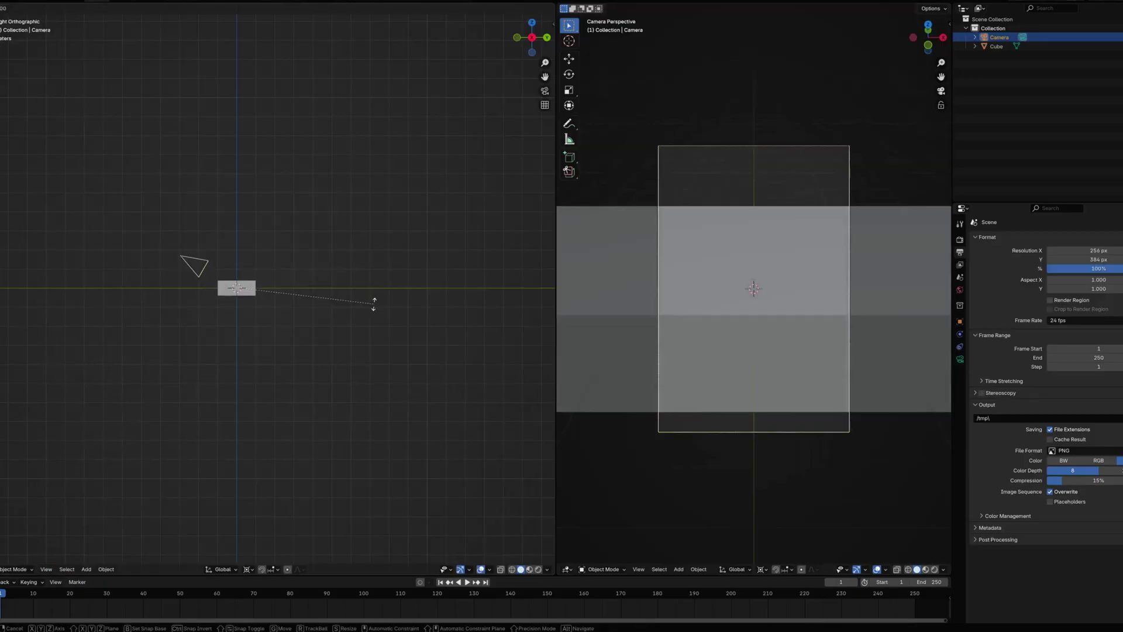
Step: Switch to Blender and rotate the camera around the cube in the right orthographic view
left_click(375, 304)
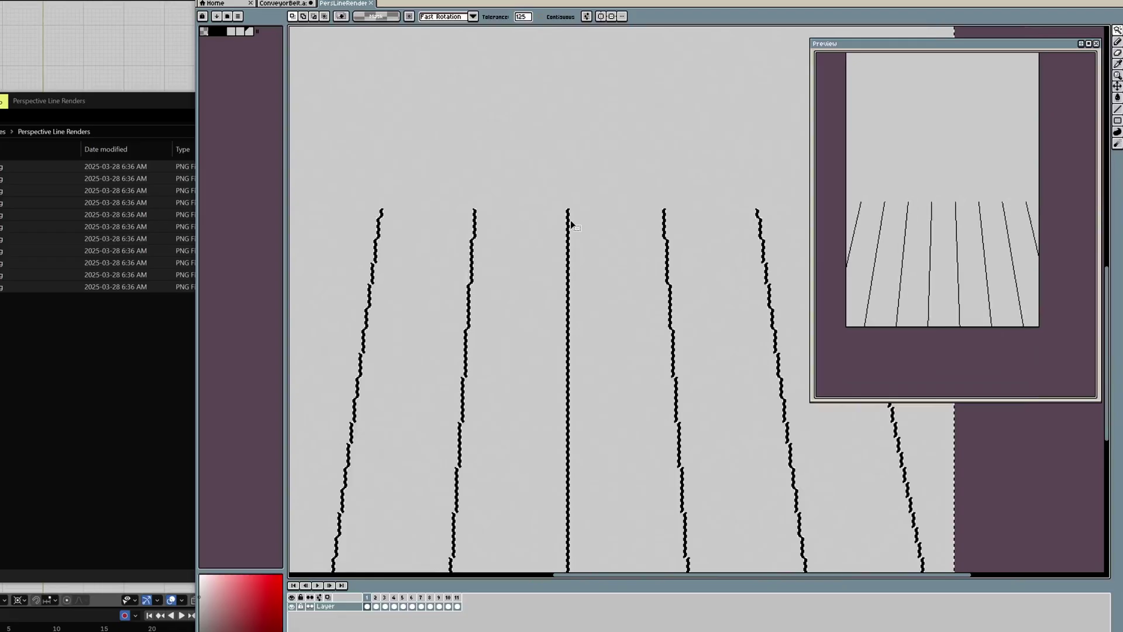
Step: Switch to Aseprite and delete the selected light background around the black lines in the perspective line render
key("Delete")
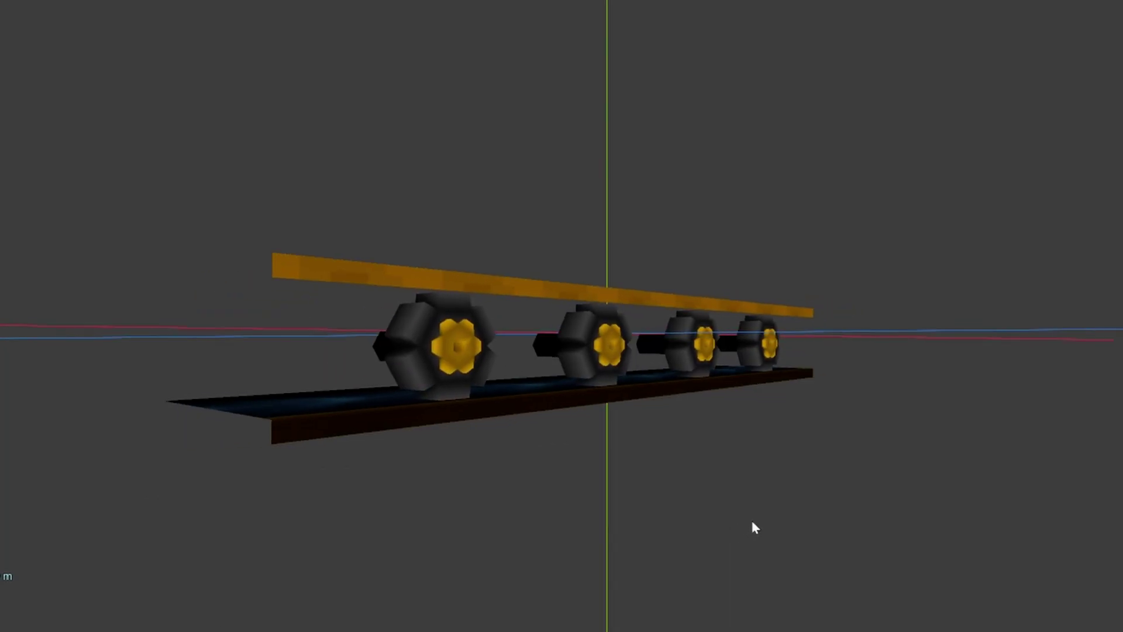
Step: Vertex-paint the outer teeth of the conveyor gear with a Mix brush at full strength
left_click_drag(750, 517, 525, 535)
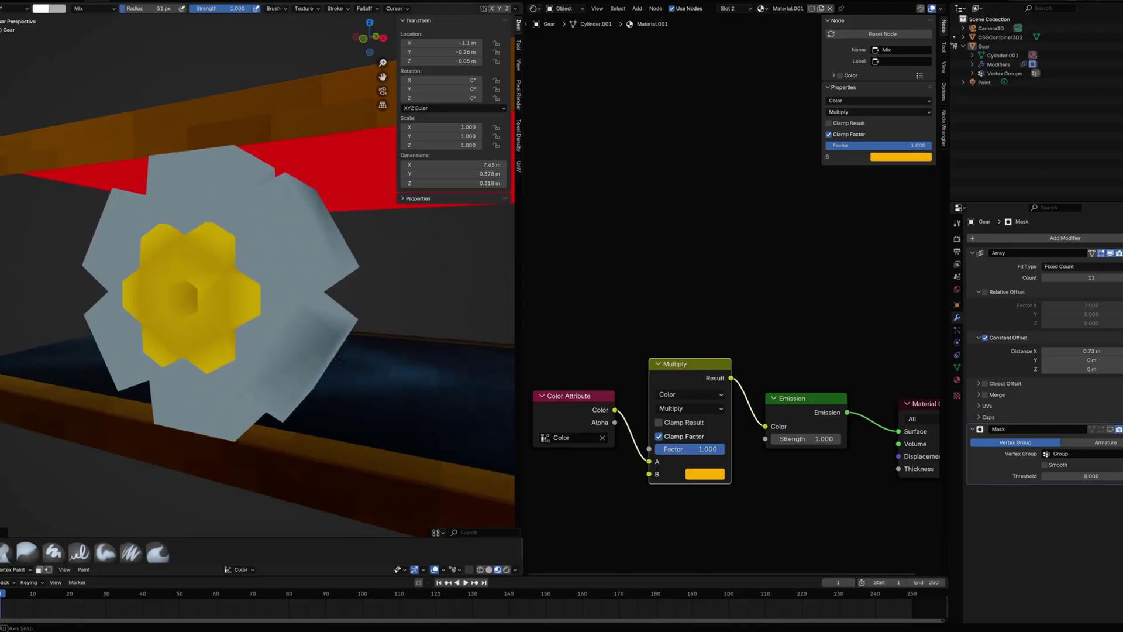
left_click_drag(292, 292, 293, 300)
middle_click_drag(298, 262, 268, 249)
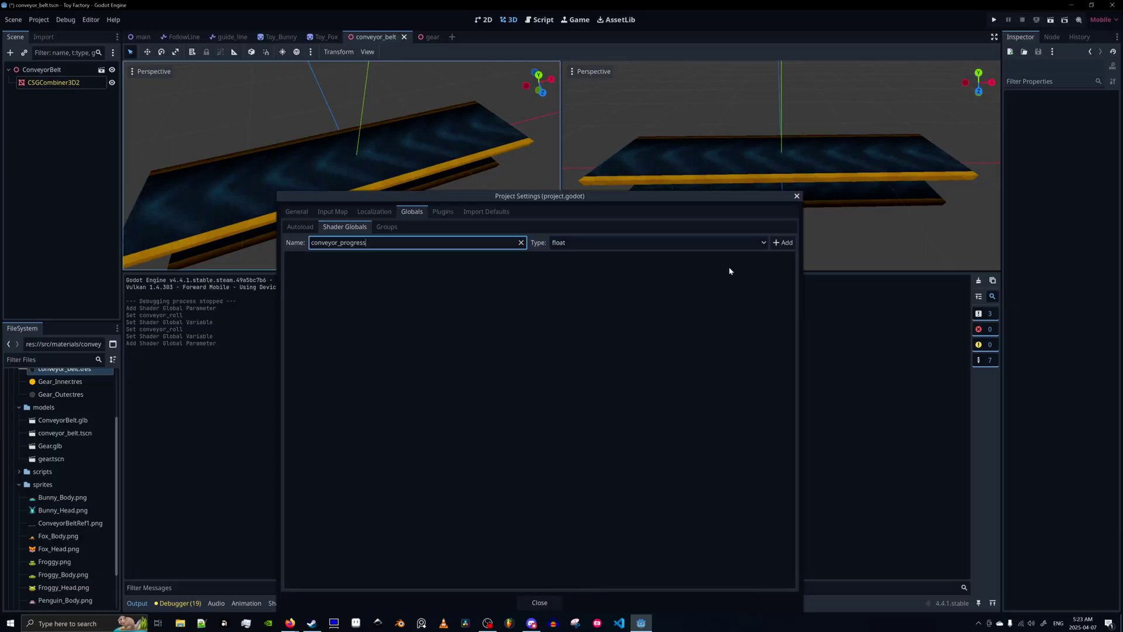
Step: Add a float shader global named conveyor_progress in Godot's project settings and close the settings
left_click(783, 243)
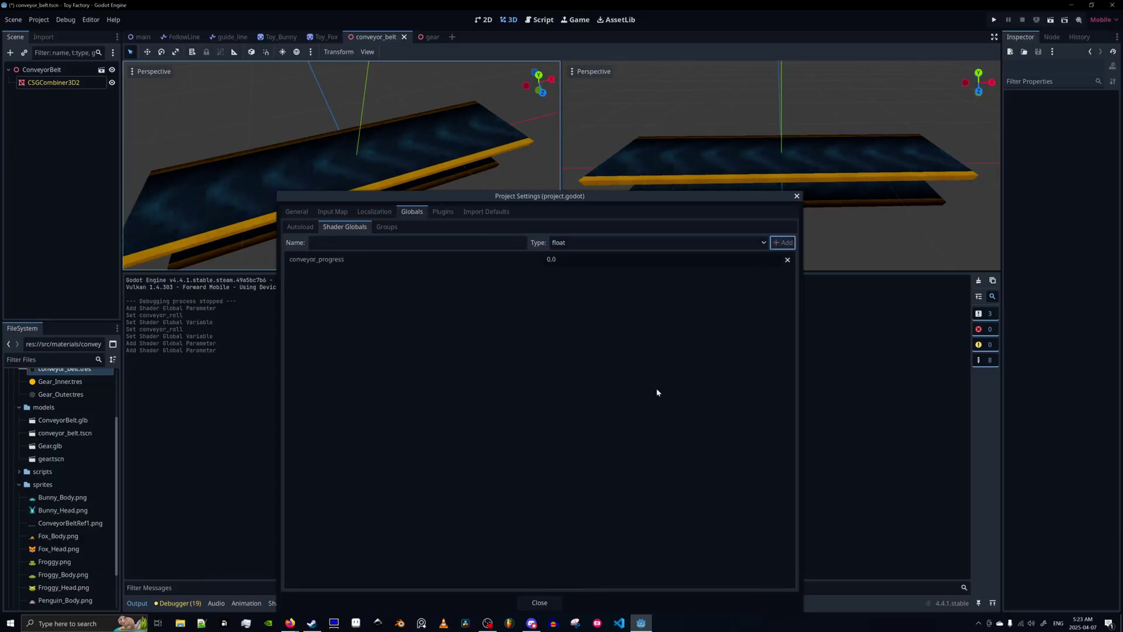
left_click(543, 604)
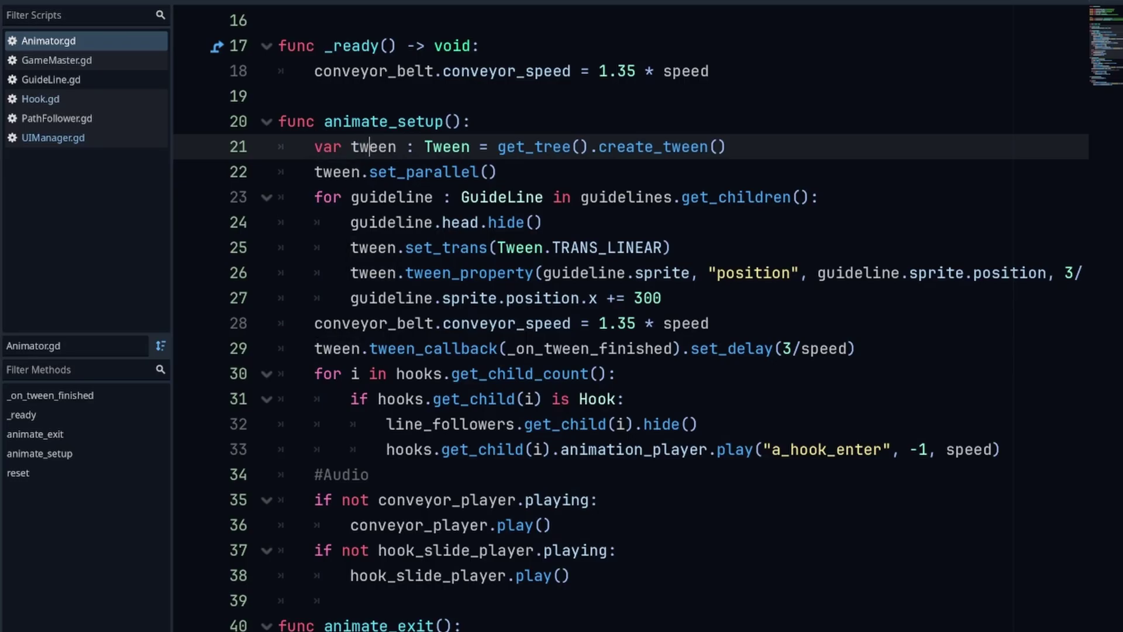
Step: Review the tween code in the animate_setup, animate_exit and _on_tween_finished functions of Animator.gd
double_click(371, 146)
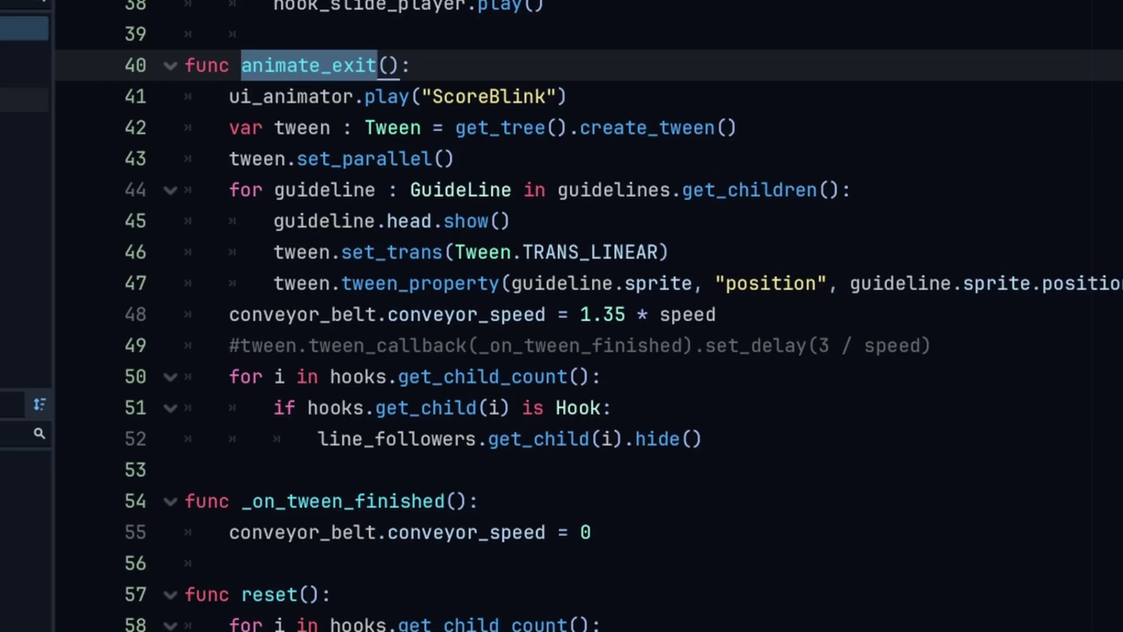
double_click(296, 501)
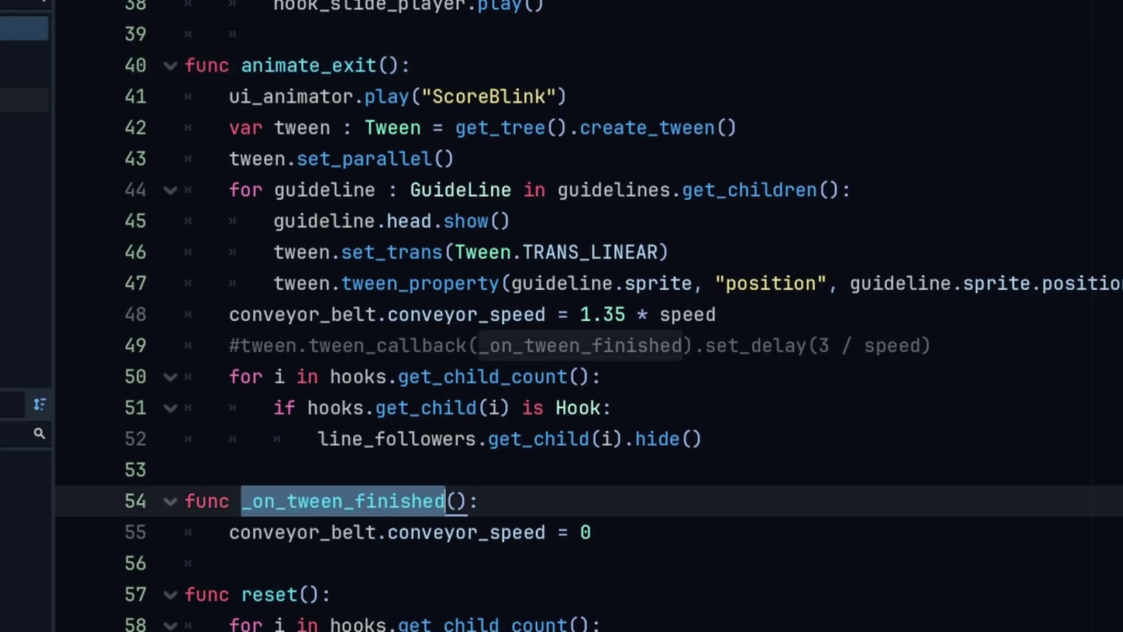
left_click(309, 65)
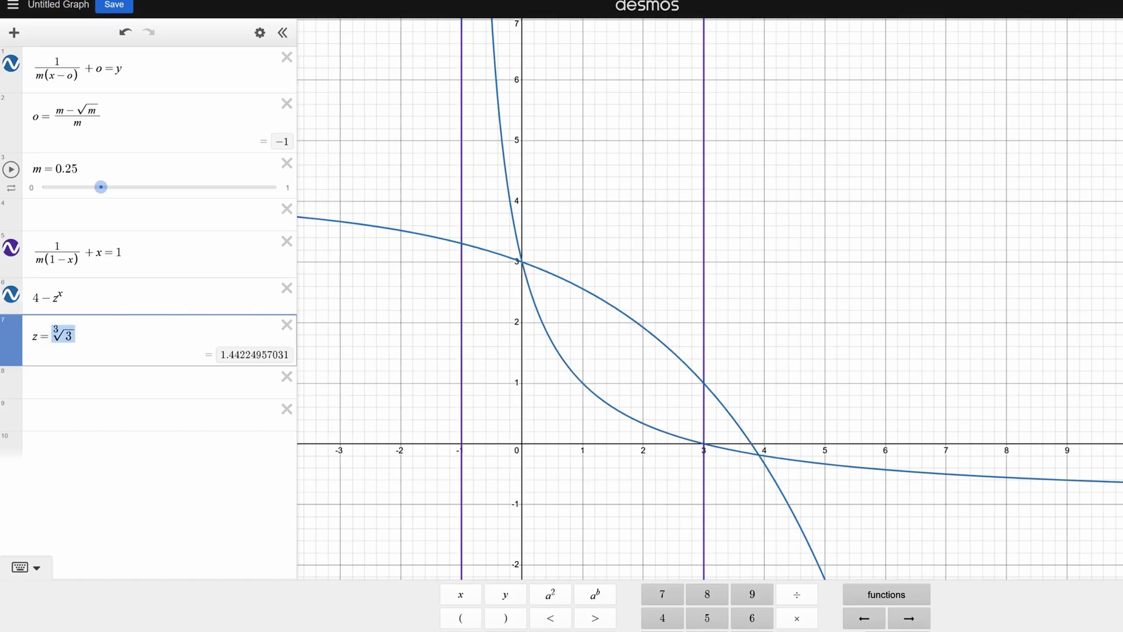
left_click(835, 629)
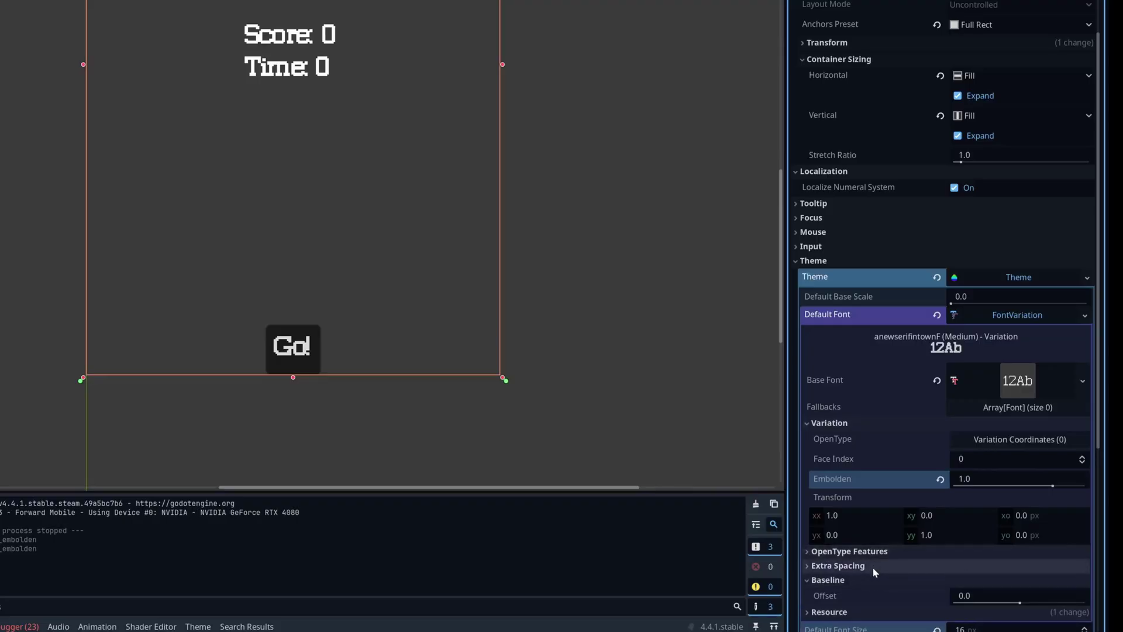
Step: Set the glyph extra spacing of the theme's default font variation to 1 px and save the scene
left_click(872, 567)
scroll(996, 535, "down", 3)
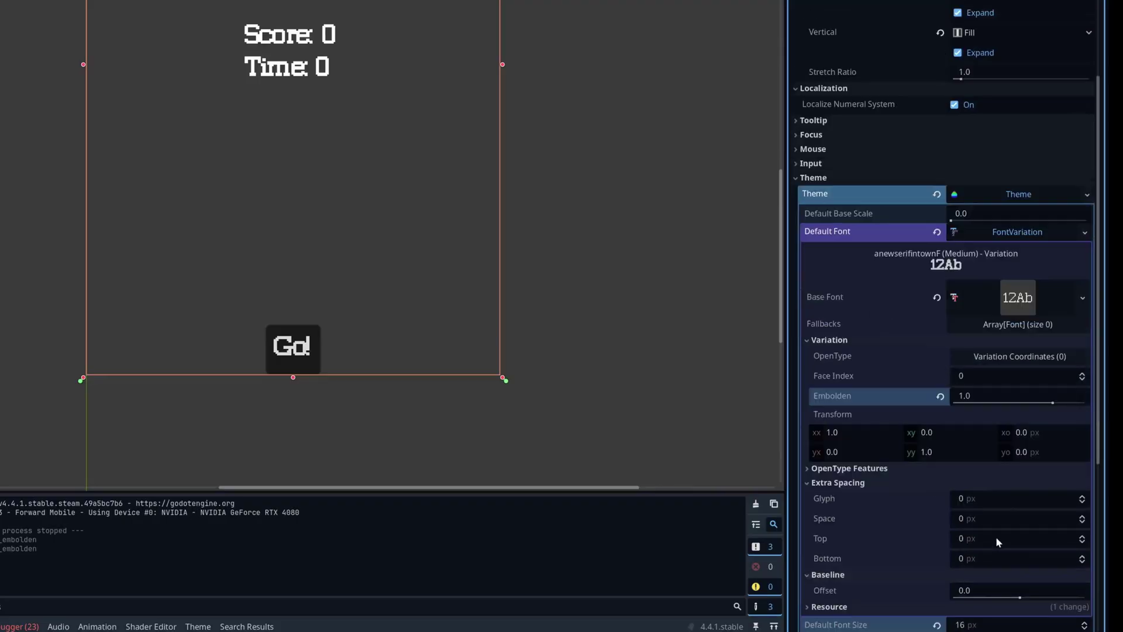
left_click(1083, 496)
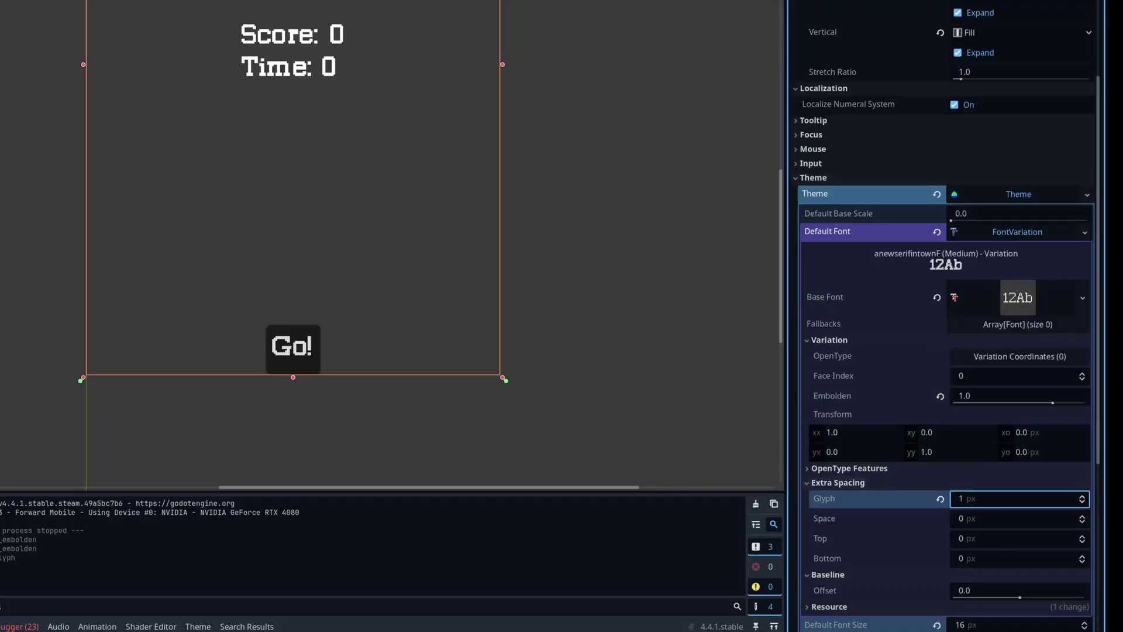
key("ctrl+s")
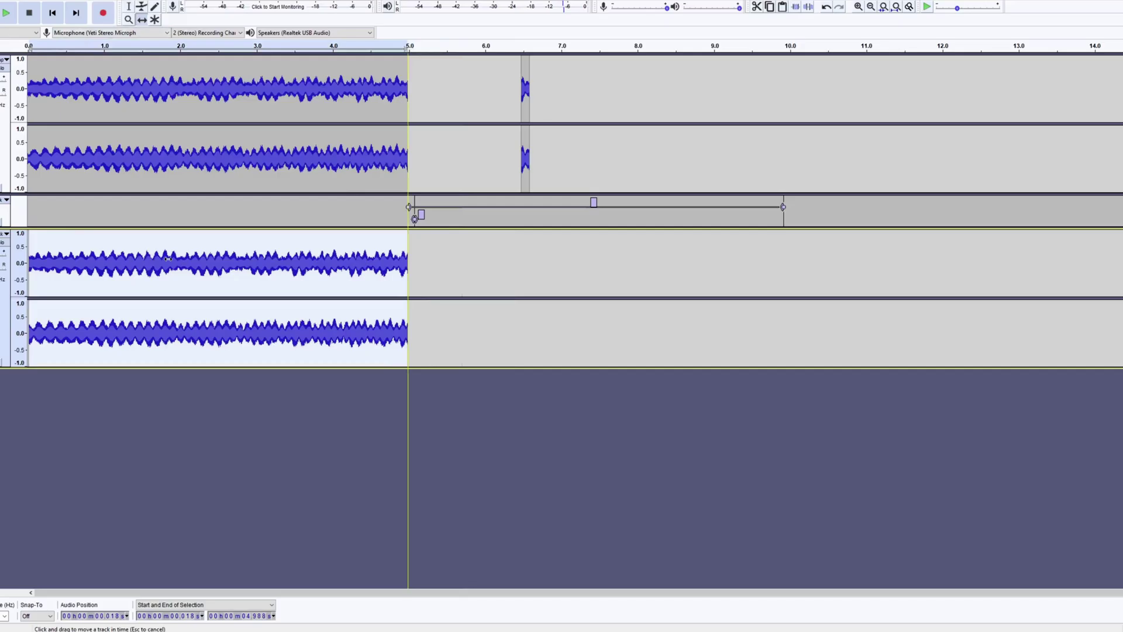
Step: Switch to Audacity and nudge the second stereo track's clip slightly along the timeline
left_click_drag(168, 259, 169, 258)
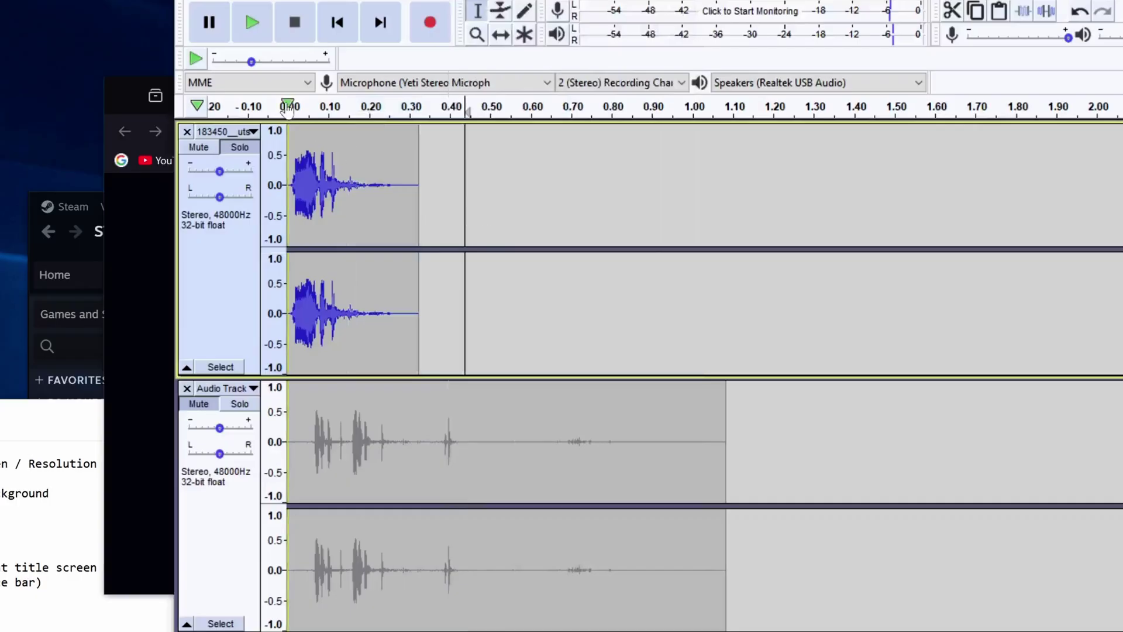
Step: Play the soloed short sound clip from its start
left_click(289, 106)
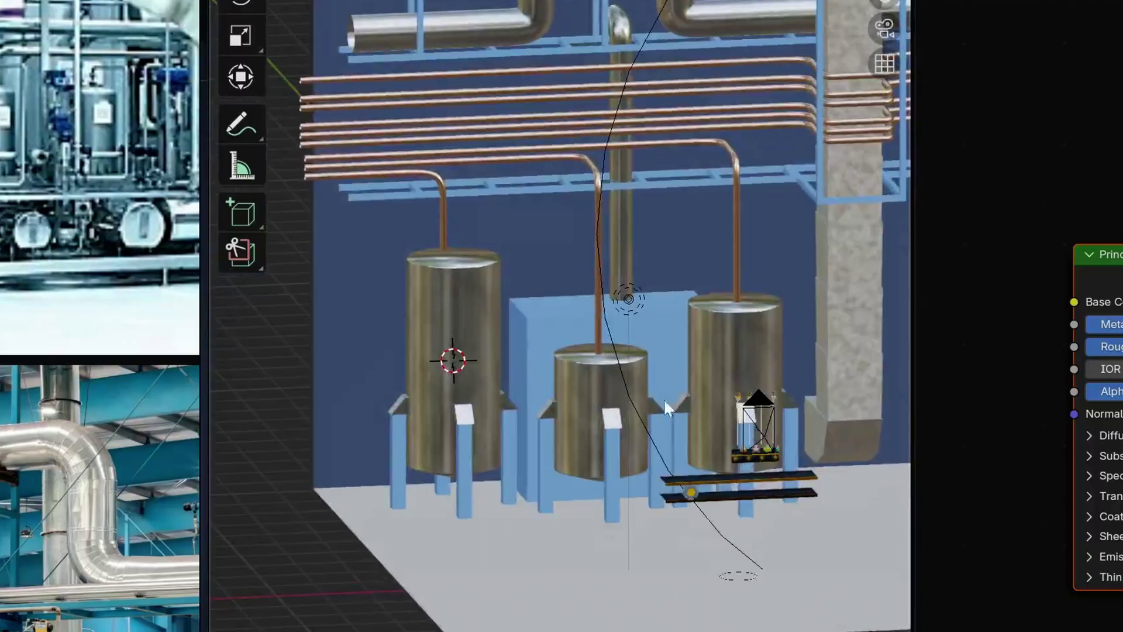
Step: Switch to Blender and inspect the factory background from the front and through the scene camera
key("KP_1")
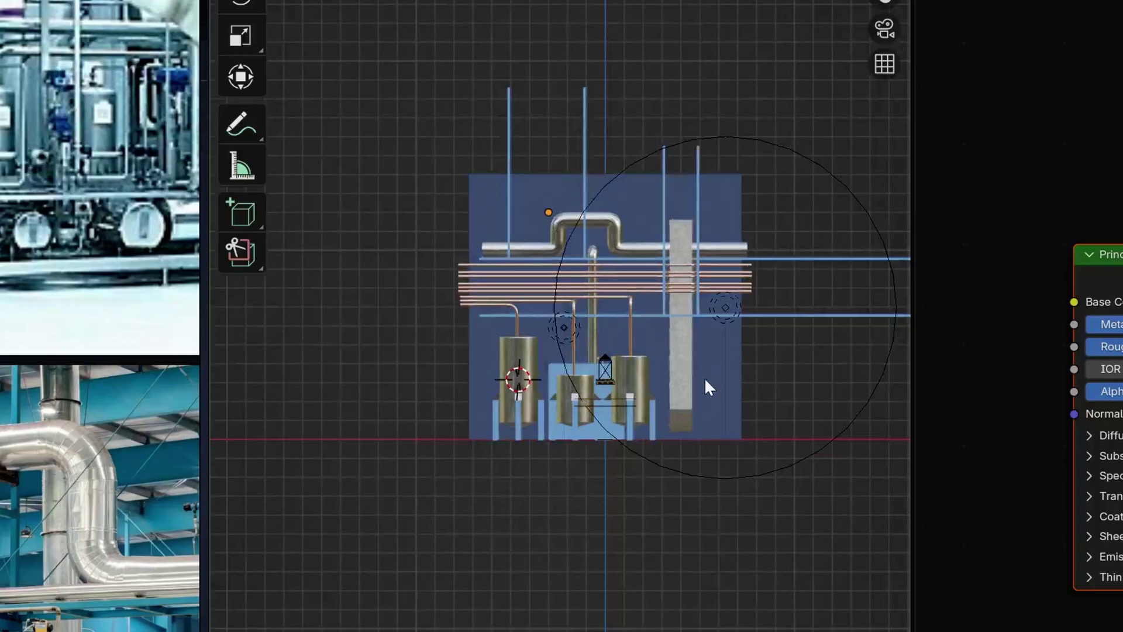
key("KP_0")
scroll(560, 316, "up", 3)
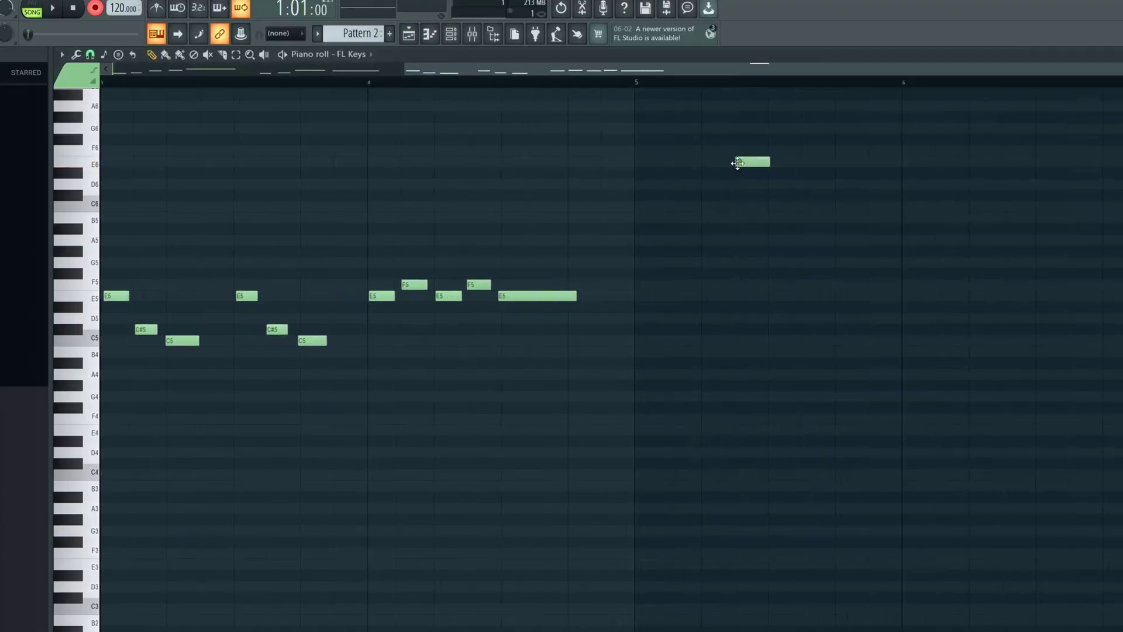
left_click(430, 37)
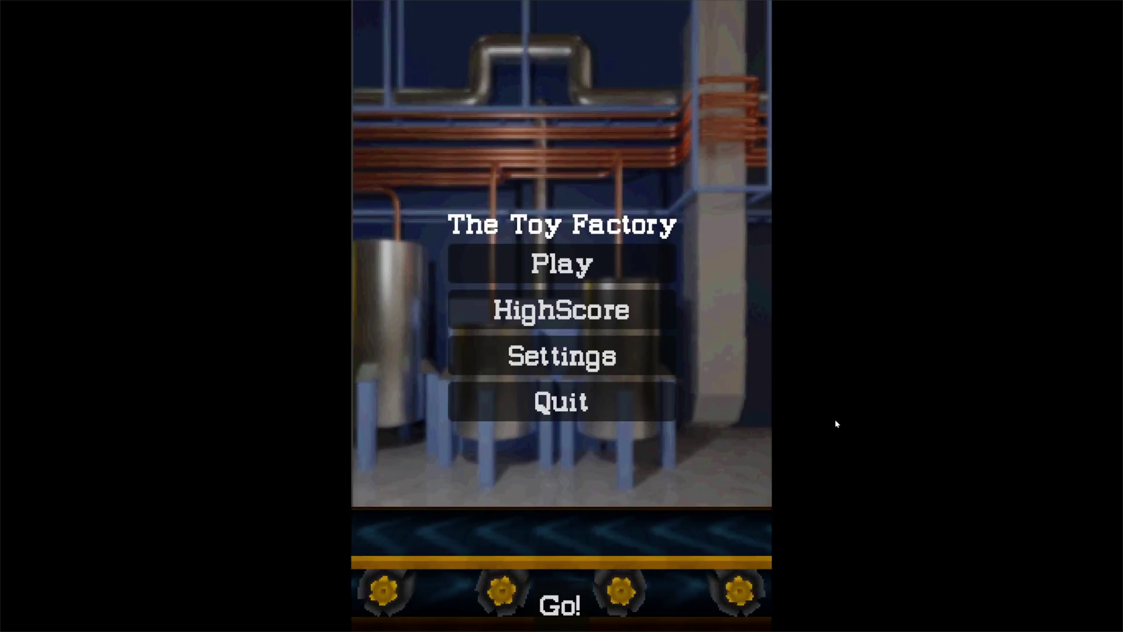
Step: Switch to the running game and start a round from The Toy Factory title screen
left_click(604, 260)
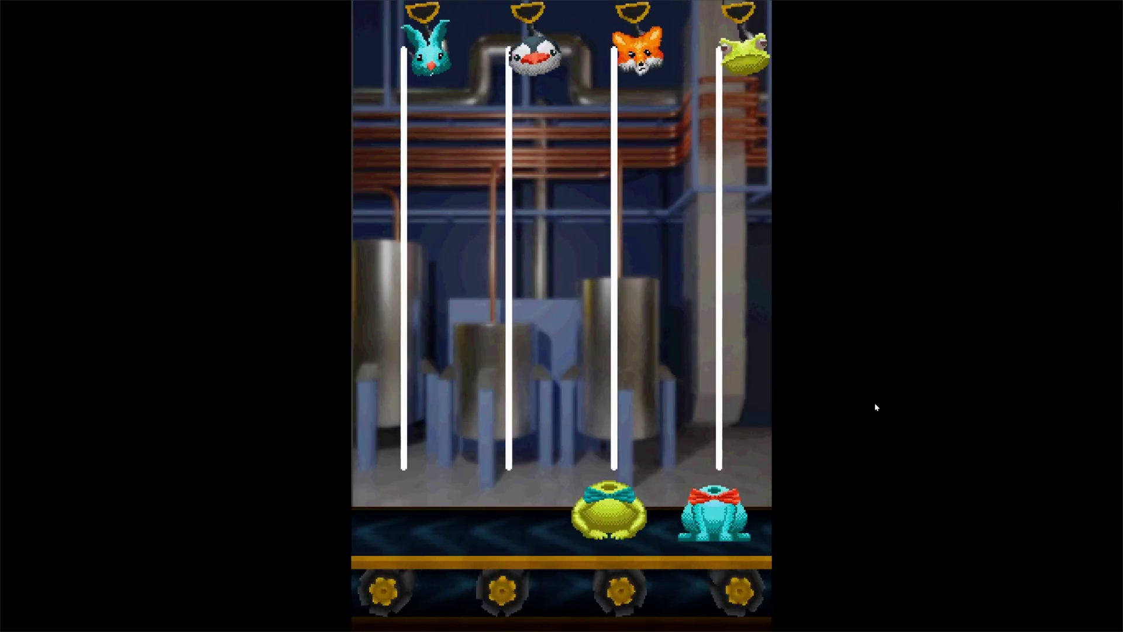